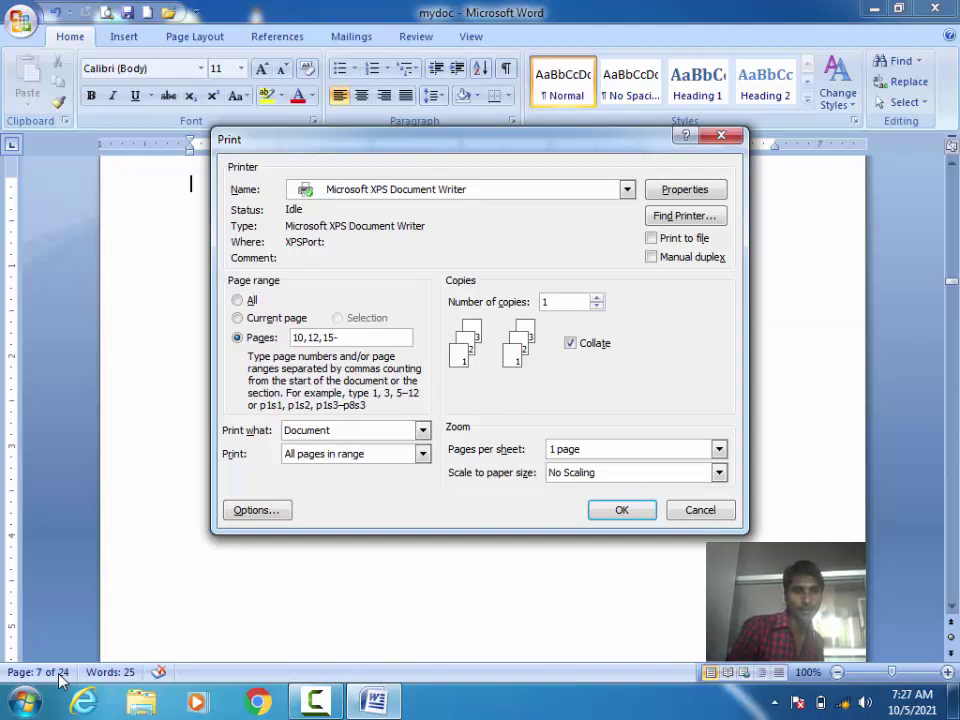
Print pages 10,12,15-24 to the XPS writer as print.xps, then minimize Word
text(24)
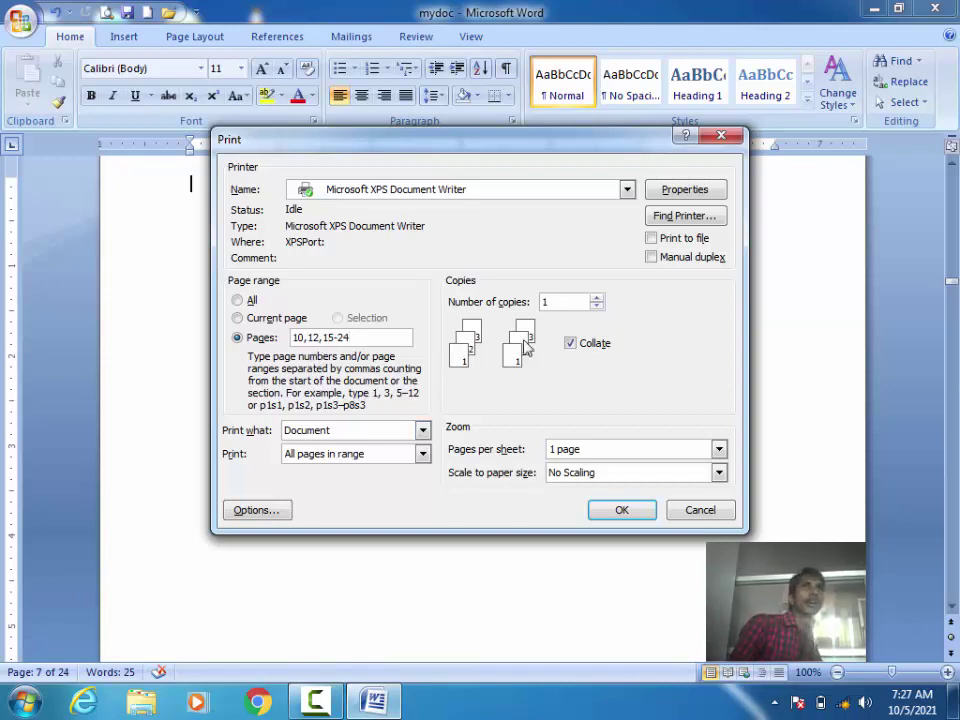
click(621, 512)
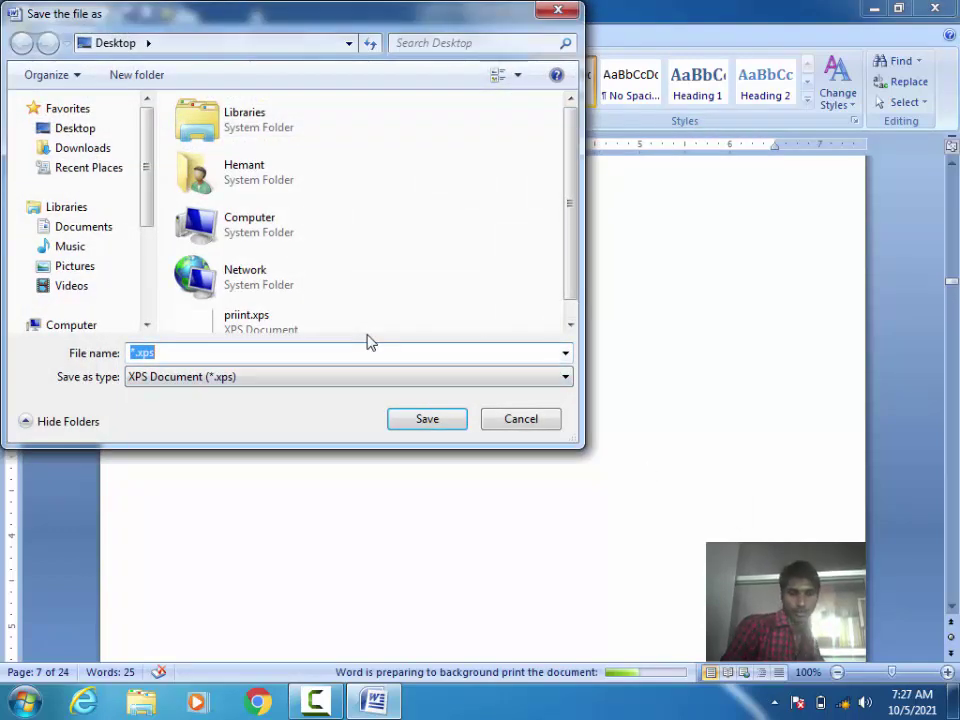
text(print)
key(Return)
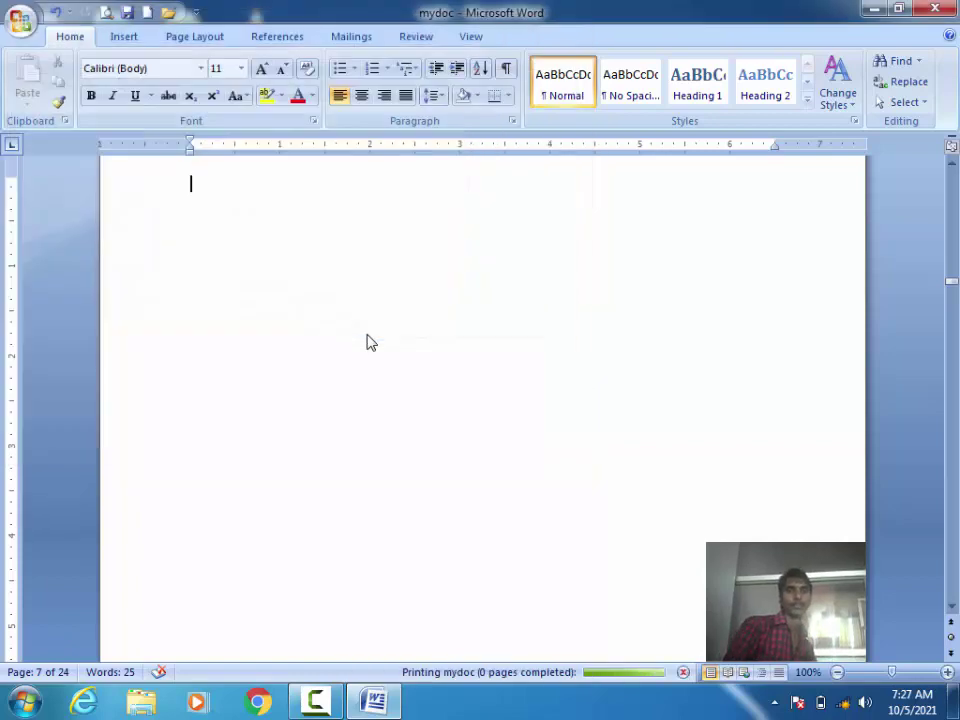
click(873, 9)
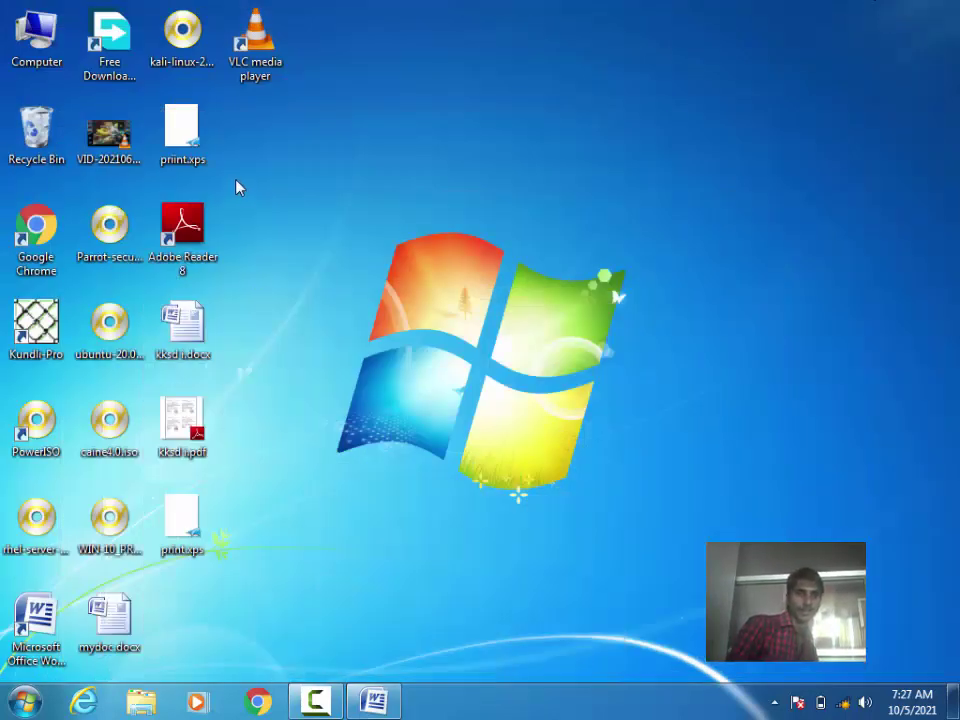
double_click(189, 525)
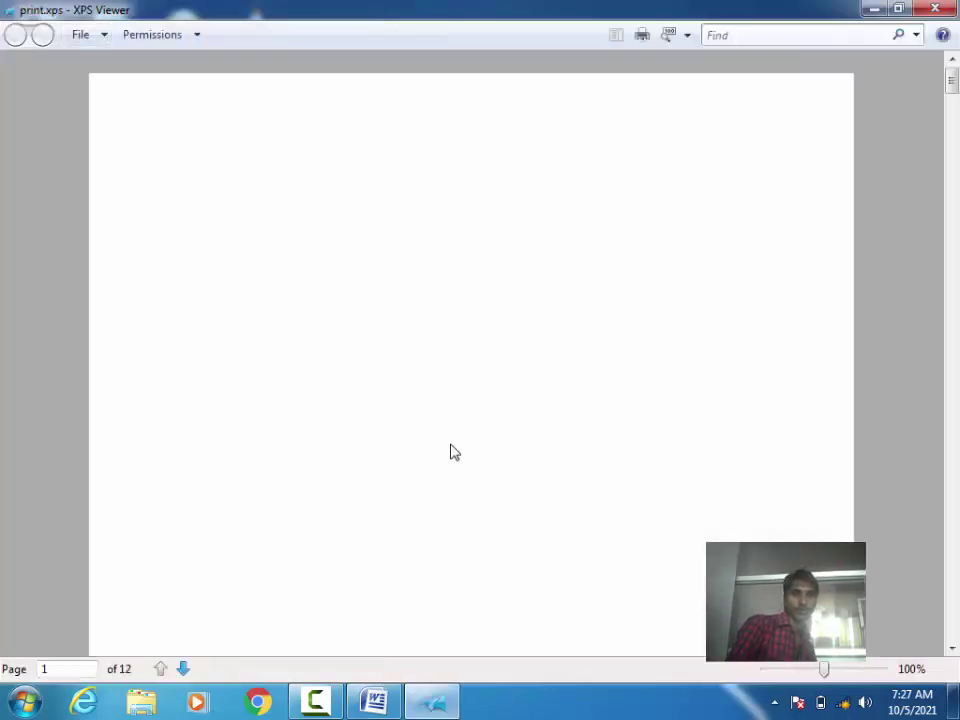
scroll(450, 452, down, 3)
scroll(450, 452, down, 3)
scroll(450, 452, down, 4)
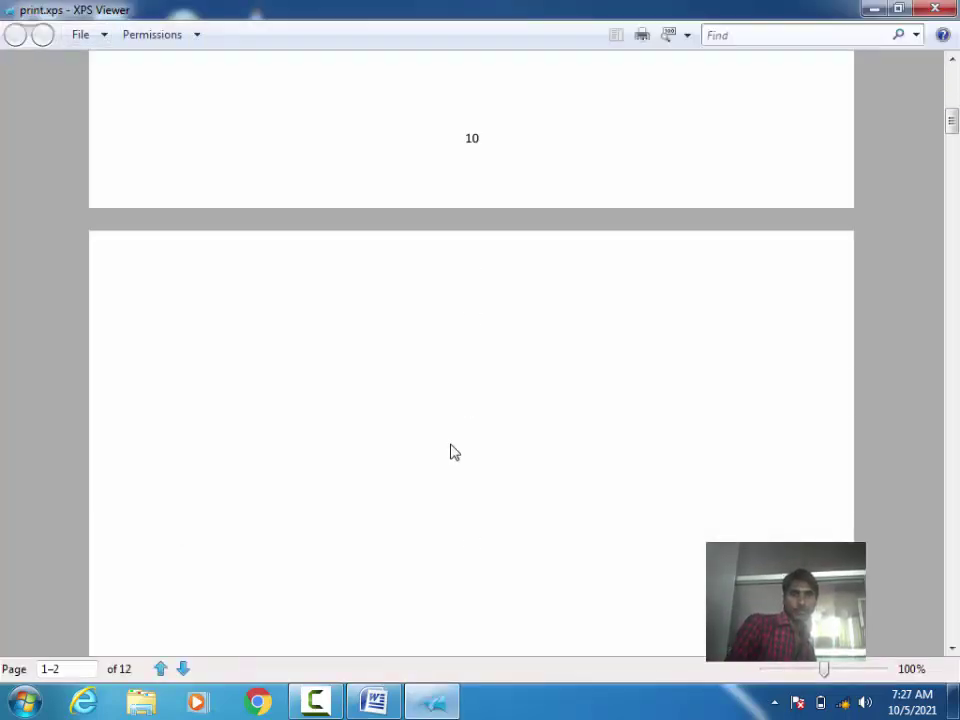
scroll(450, 452, down, 3)
scroll(450, 452, down, 3)
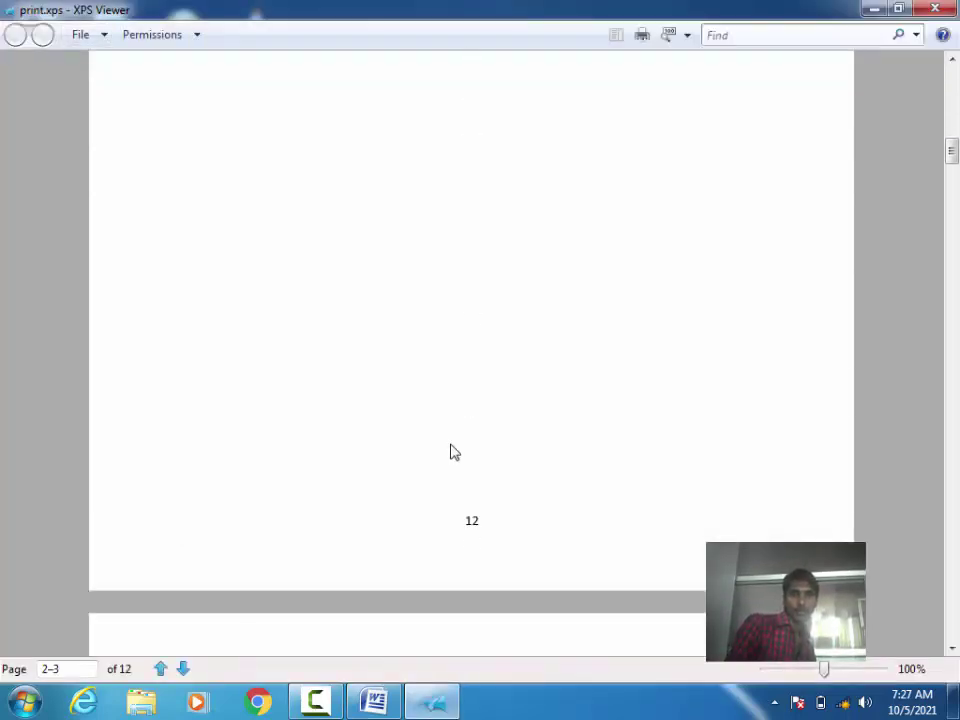
scroll(450, 452, down, 2)
scroll(450, 452, down, 3)
scroll(450, 452, down, 3)
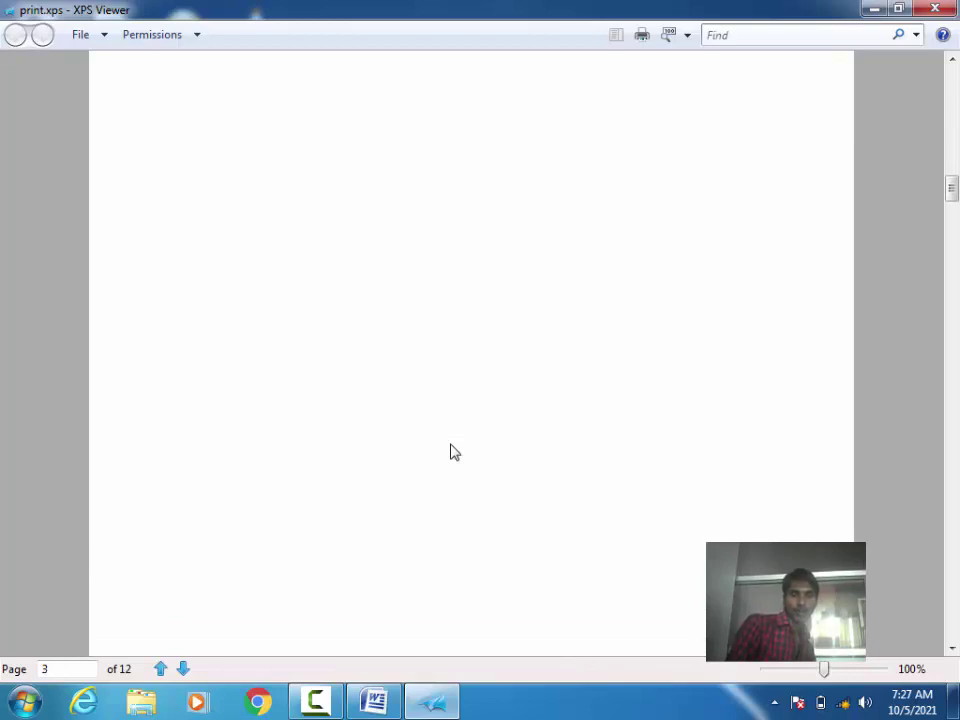
scroll(450, 452, down, 3)
scroll(450, 452, down, 3)
scroll(450, 452, down, 3)
scroll(450, 452, down, 3)
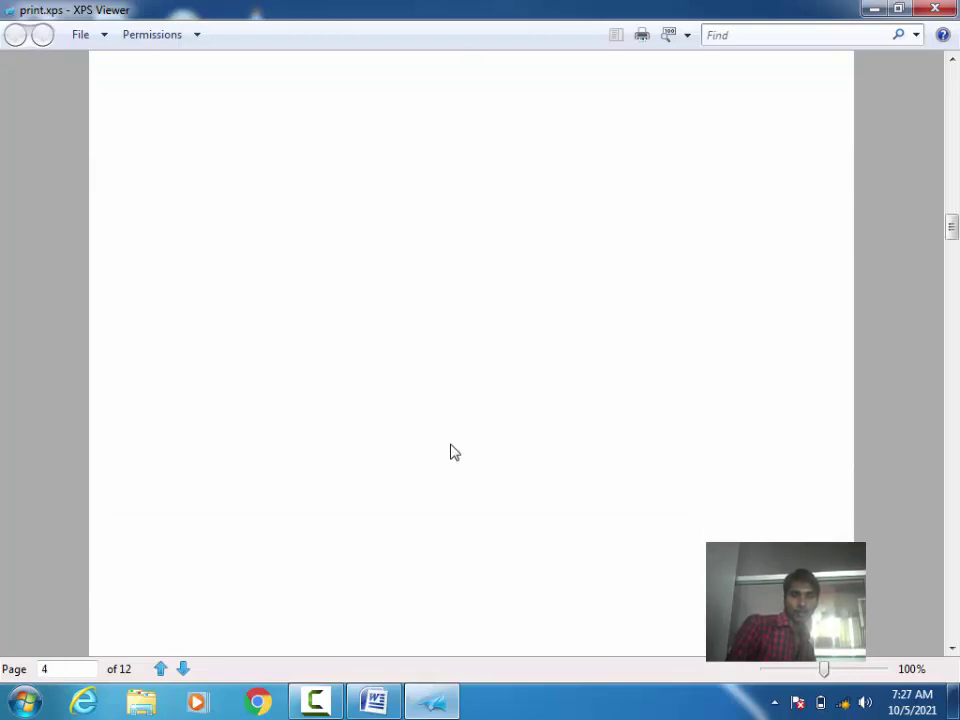
scroll(450, 452, down, 2)
key(ctrl+End)
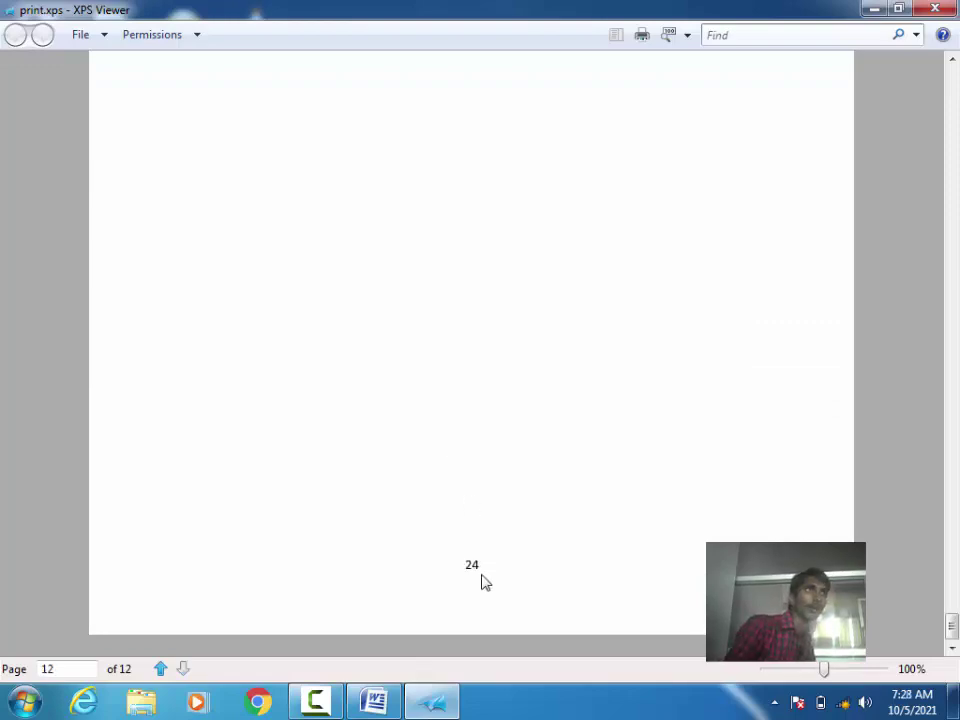
key(alt+F4)
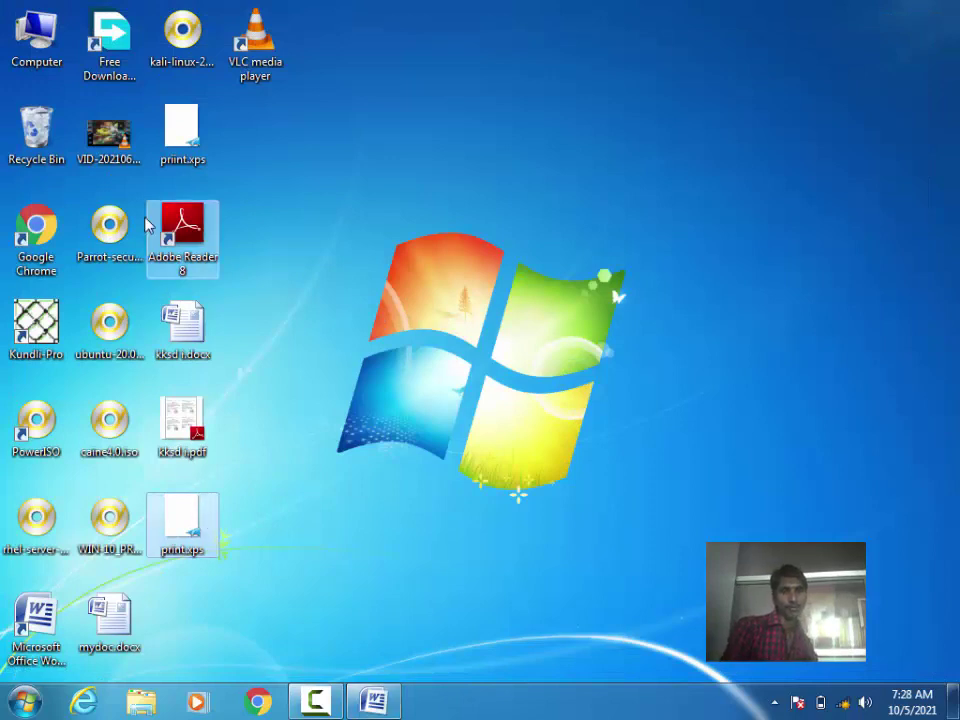
Delete both print.xps icons and confirm moving them to the Recycle Bin
key(Delete)
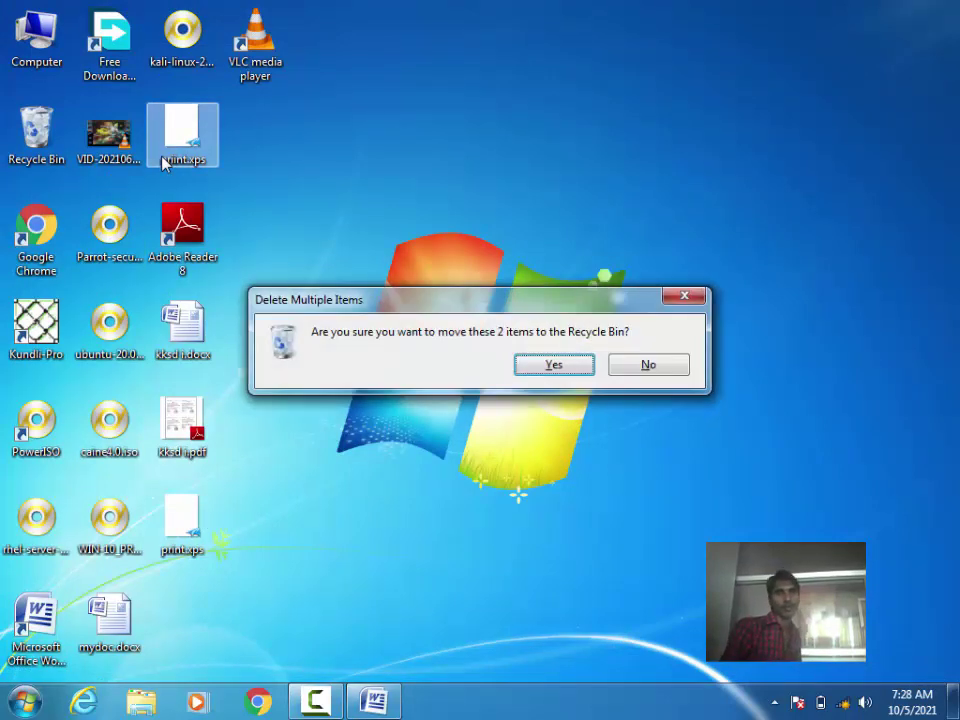
key(Return)
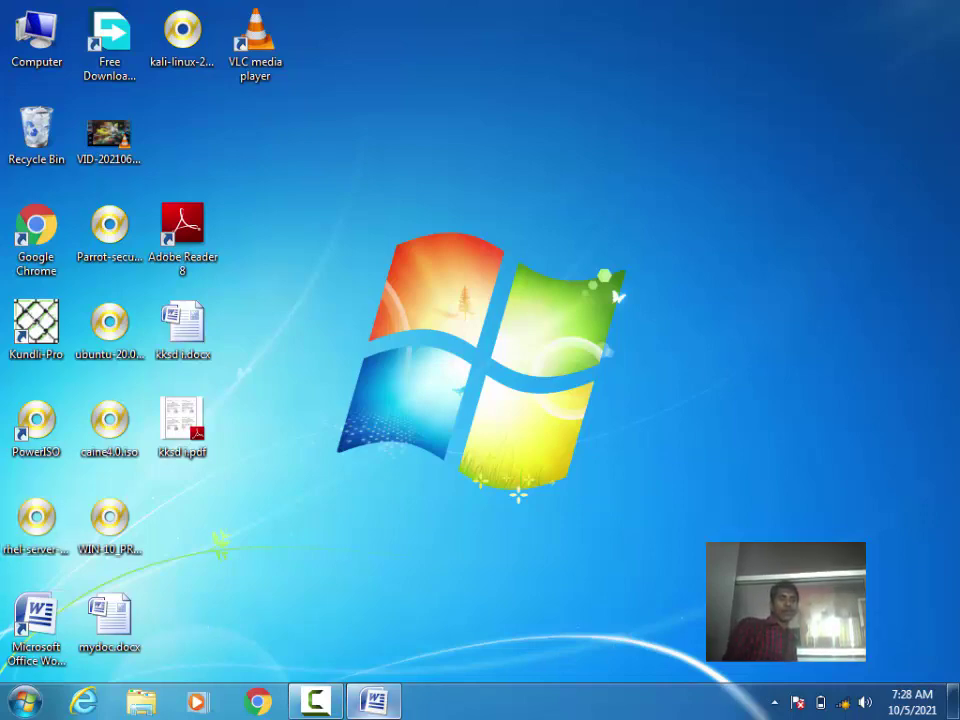
Restore the minimized mydoc Word window from the taskbar
mouse_move(375, 700)
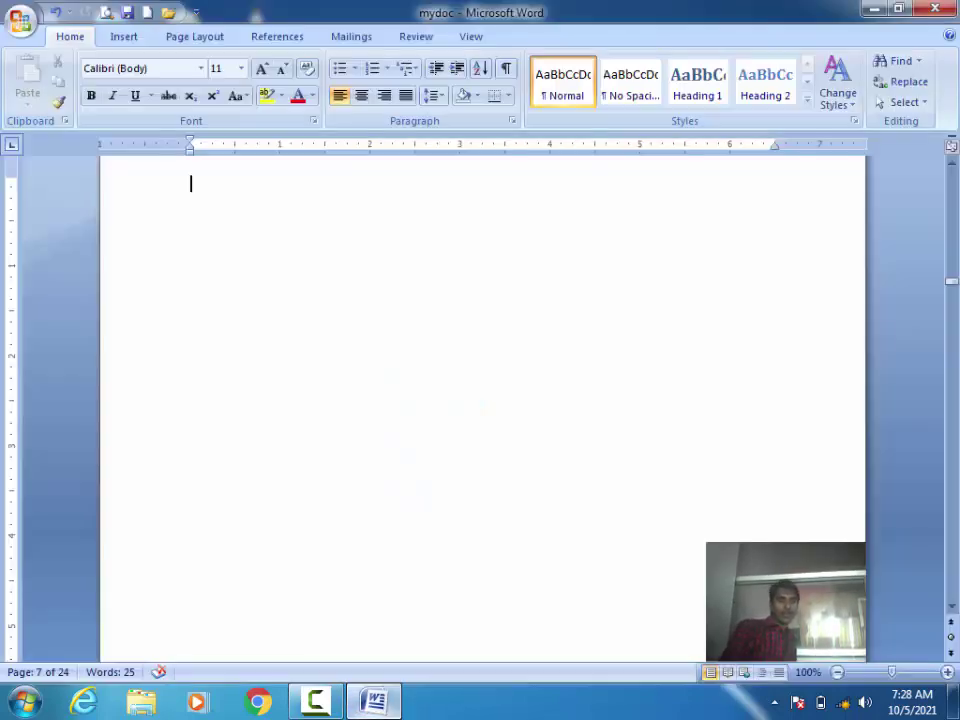
click(375, 590)
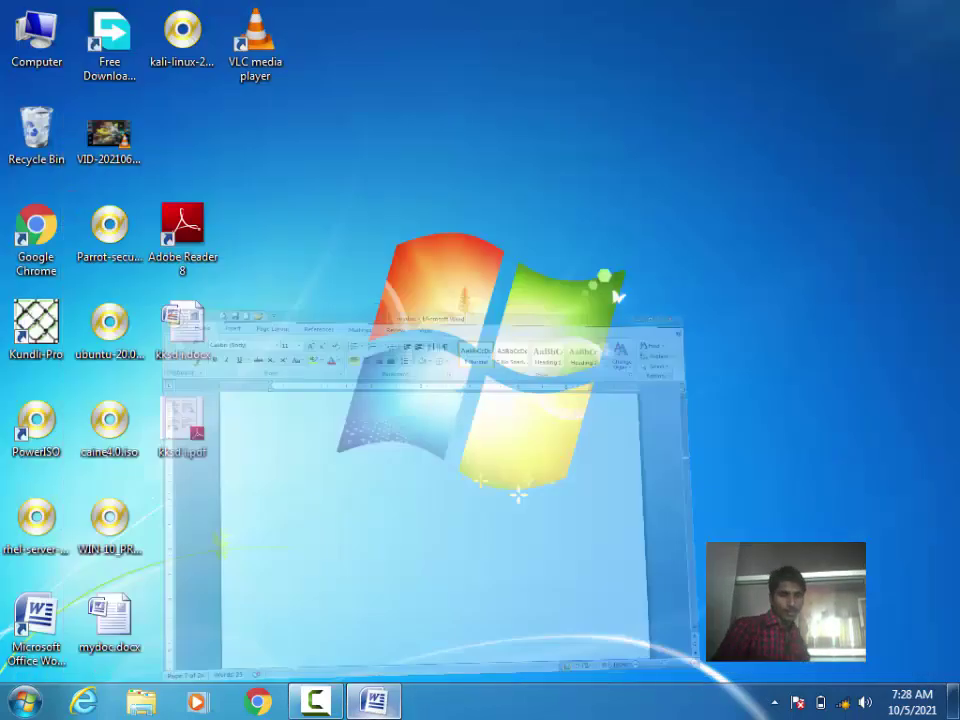
mouse_move(315, 700)
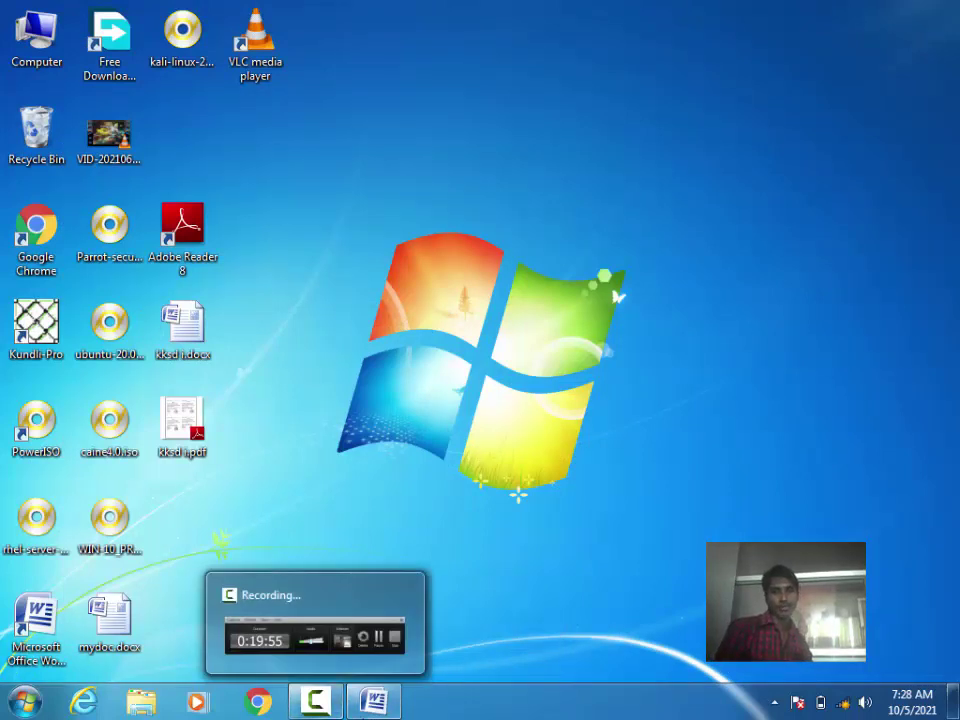
mouse_move(375, 700)
click(377, 504)
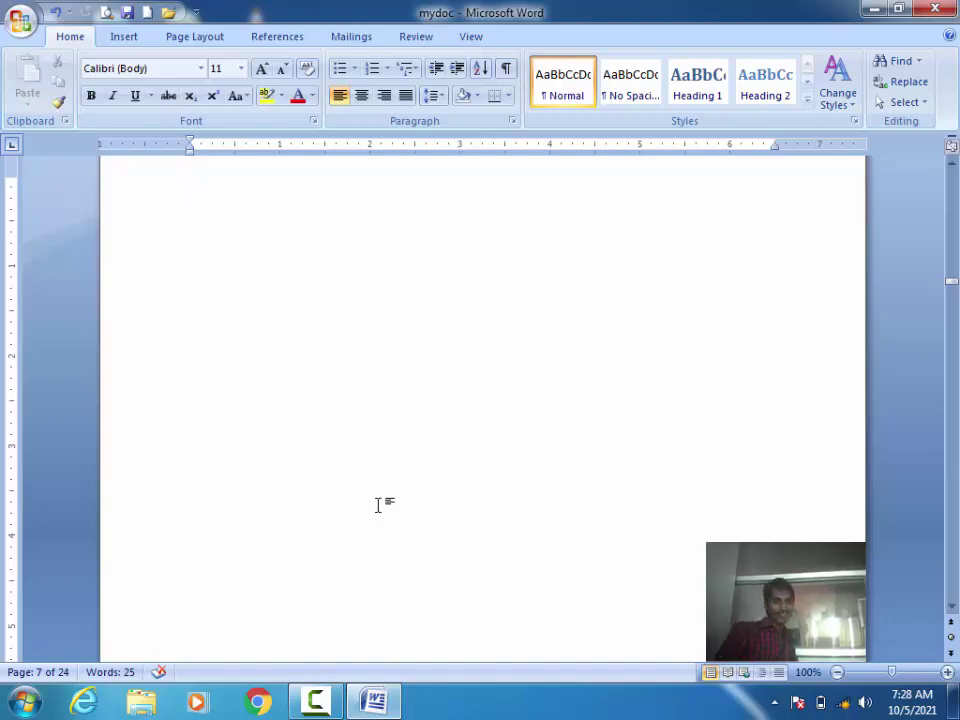
Print pages 24 and 20 to the XPS writer as print.xps, then minimize Word
key(ctrl+p)
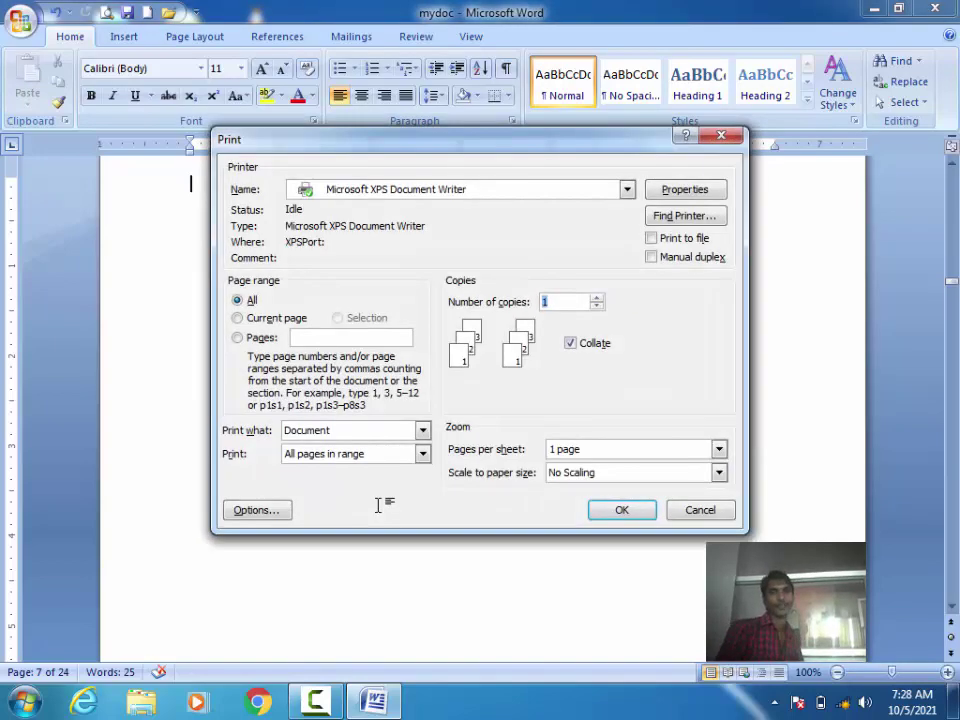
click(370, 335)
text(24,20)
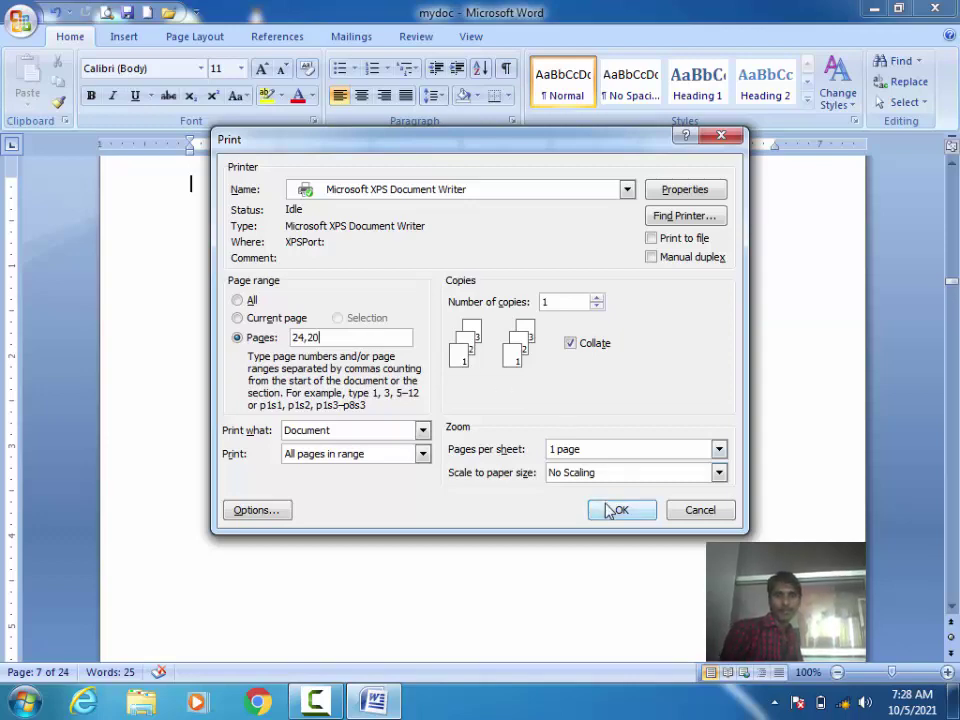
click(613, 508)
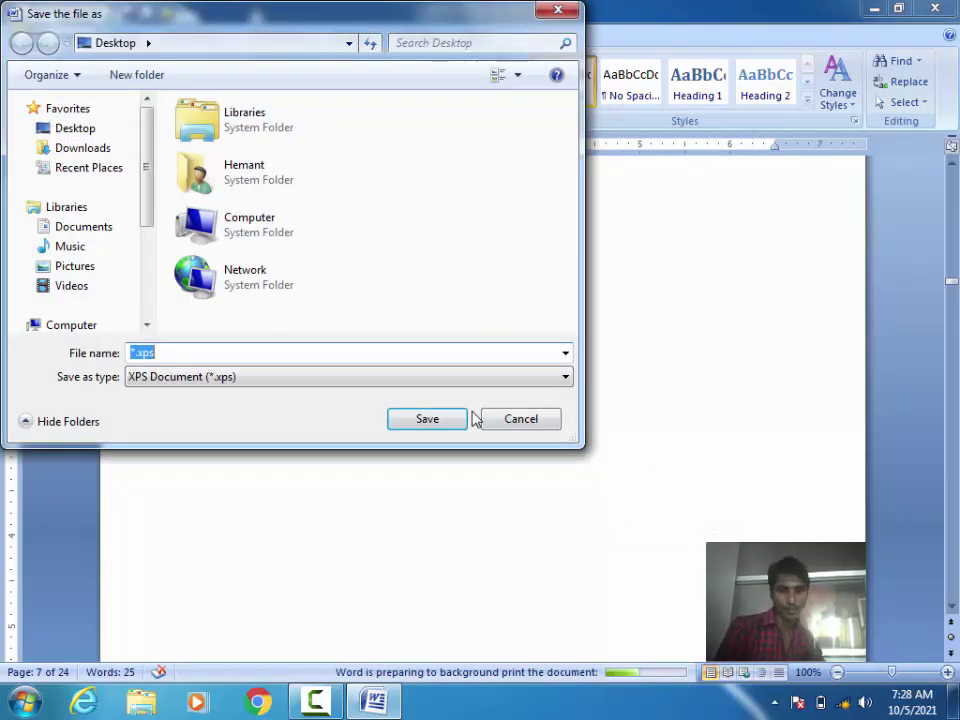
text(print)
key(Return)
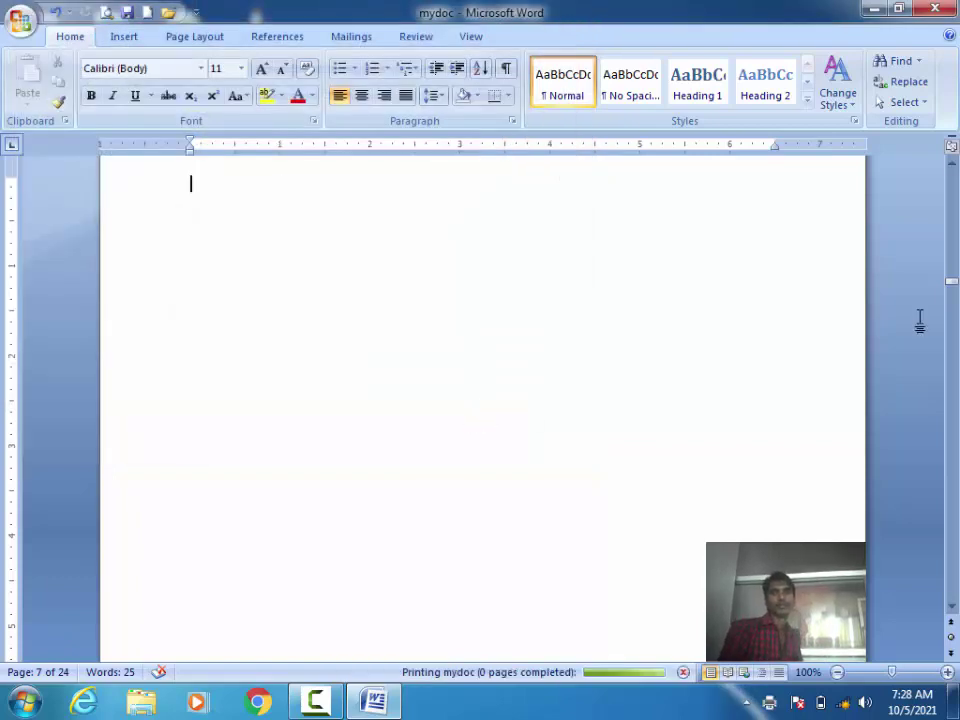
click(875, 8)
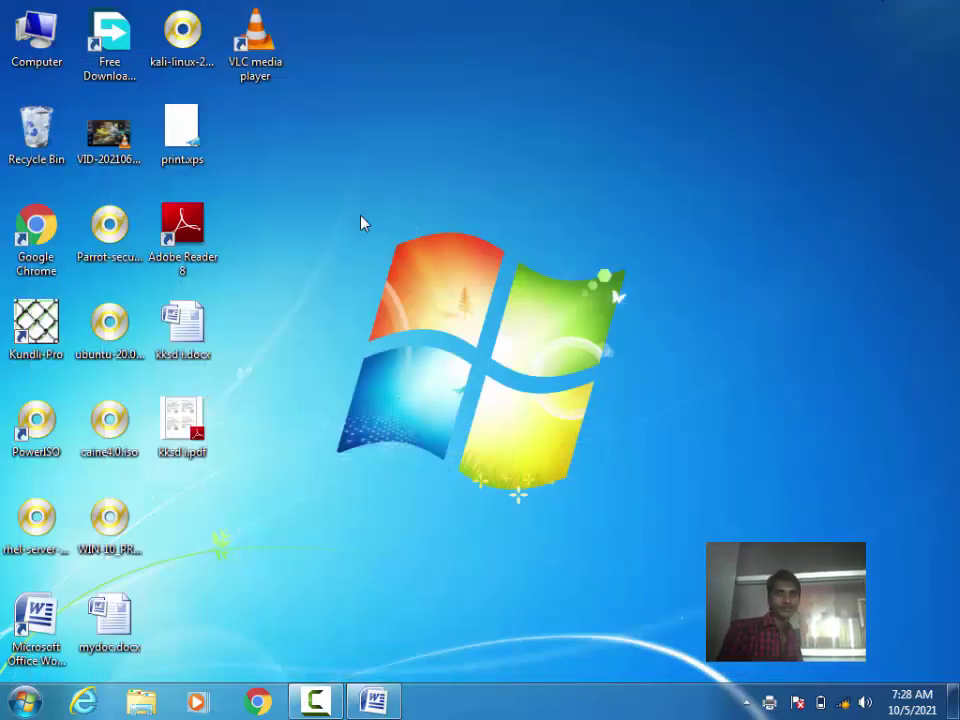
Open print.xps in XPS Viewer, scroll through its two pages, and close it
click(193, 158)
double_click(193, 158)
scroll(610, 512, down, 2)
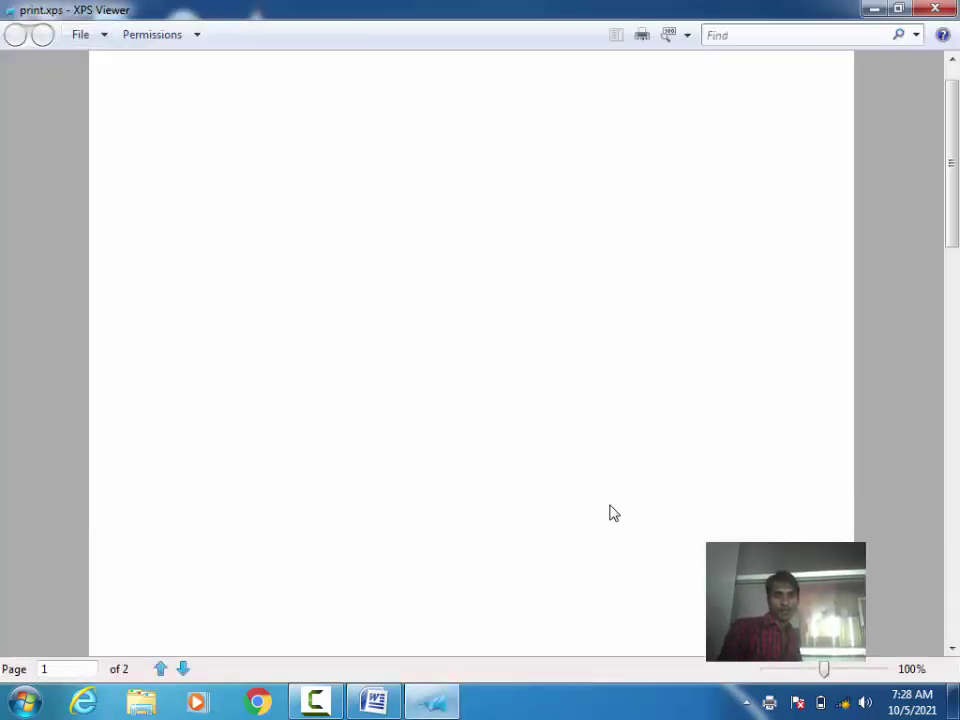
scroll(613, 512, down, 5)
scroll(613, 512, down, 2)
scroll(613, 512, down, 4)
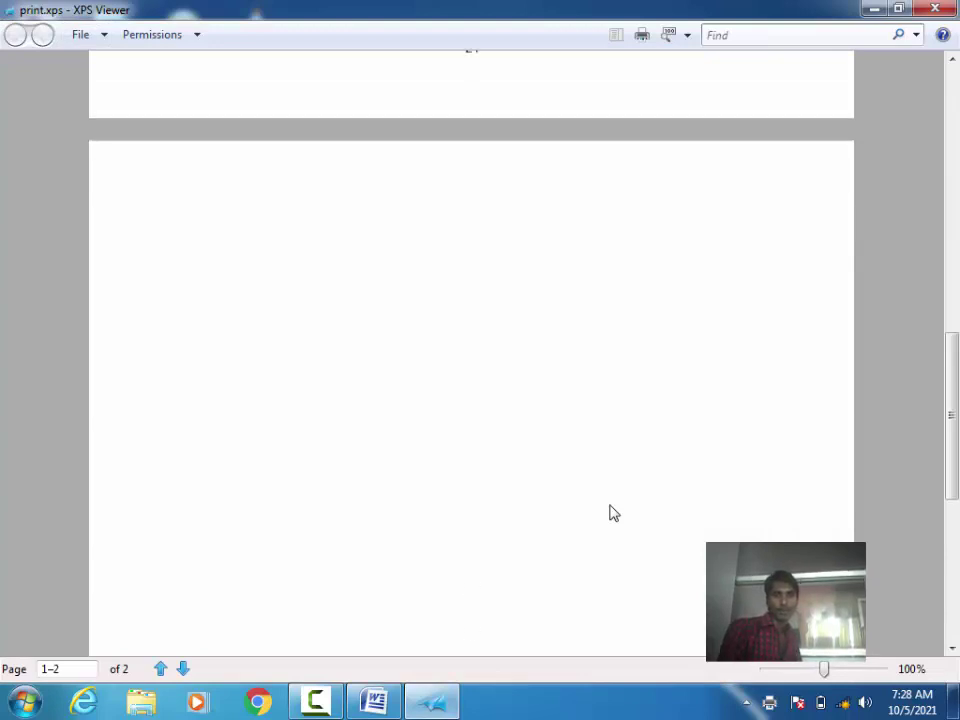
scroll(613, 513, down, 2)
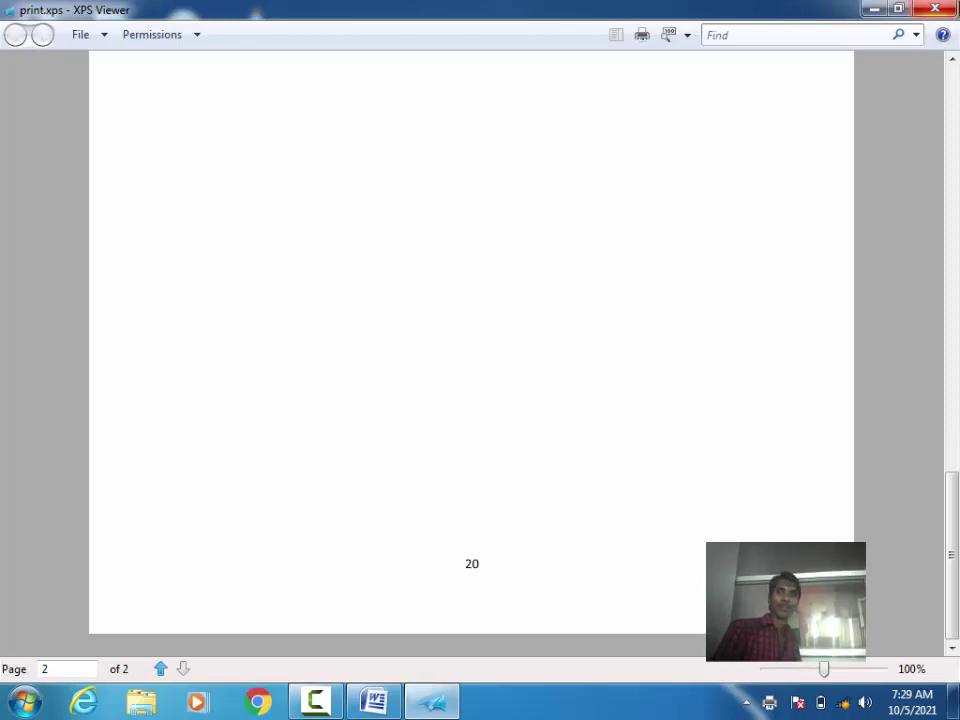
click(940, 10)
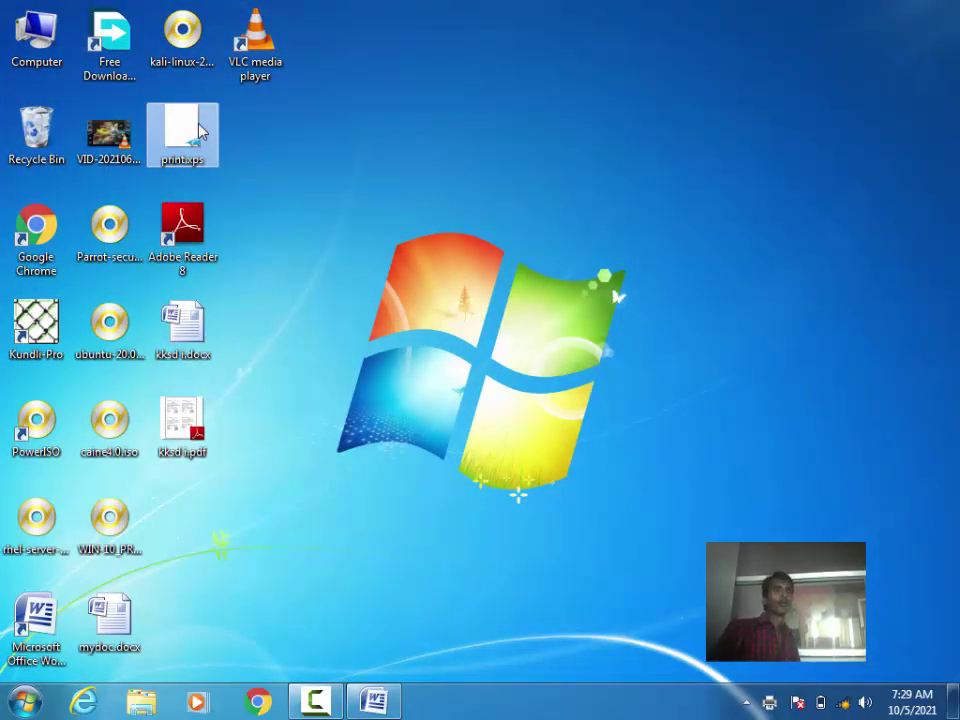
Delete print.xps from the desktop and confirm sending it to the Recycle Bin
key(Delete)
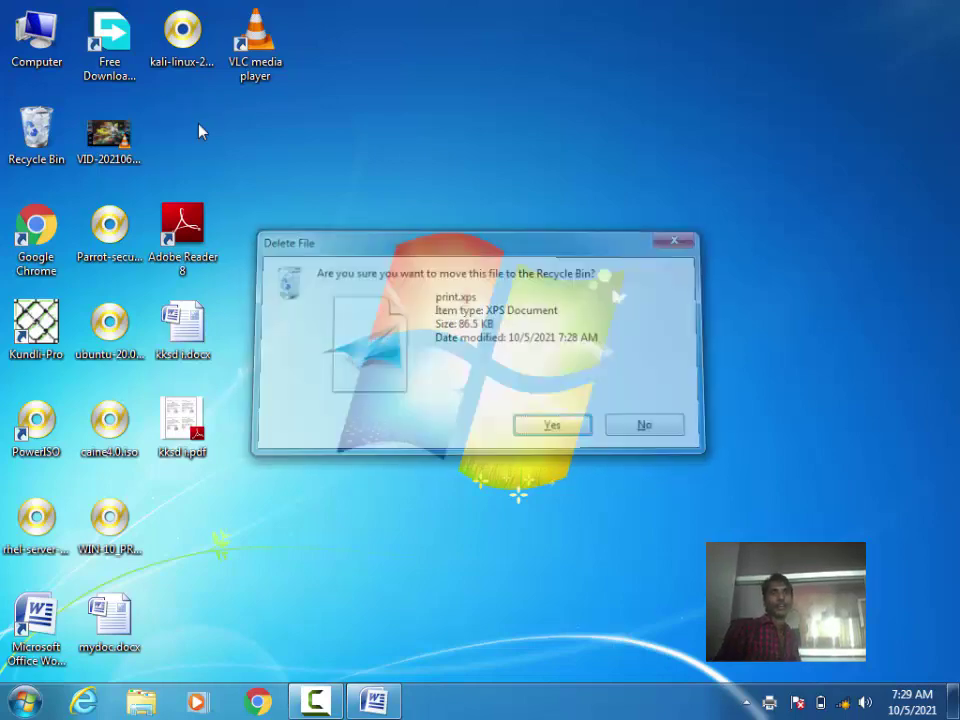
key(Return)
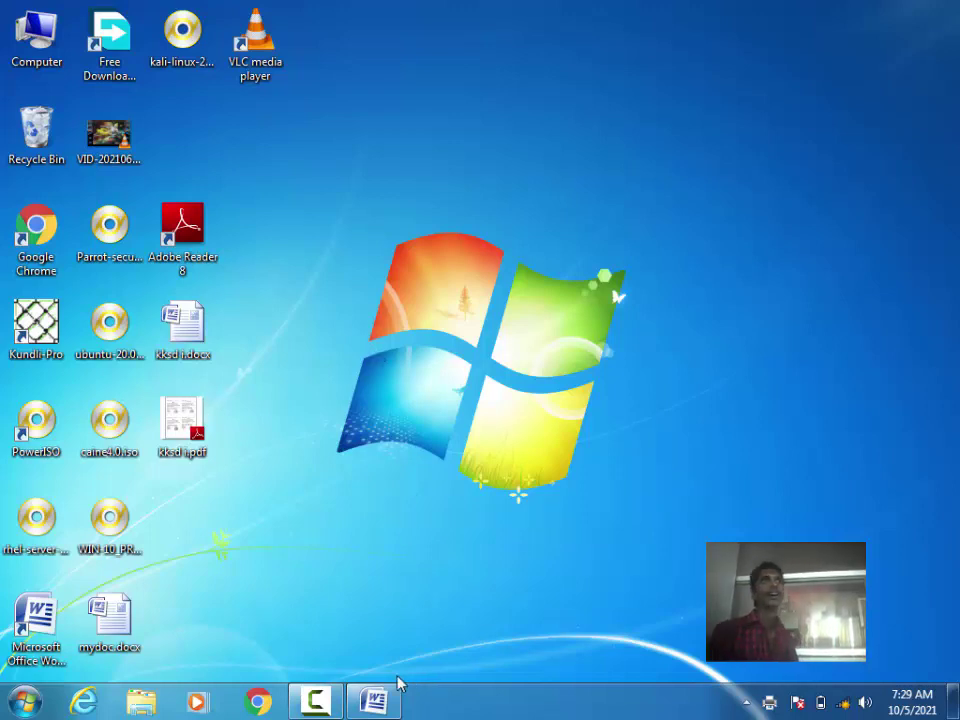
Restore mydoc, briefly checking Devices and Printers and the battery flyout from the tray
click(391, 707)
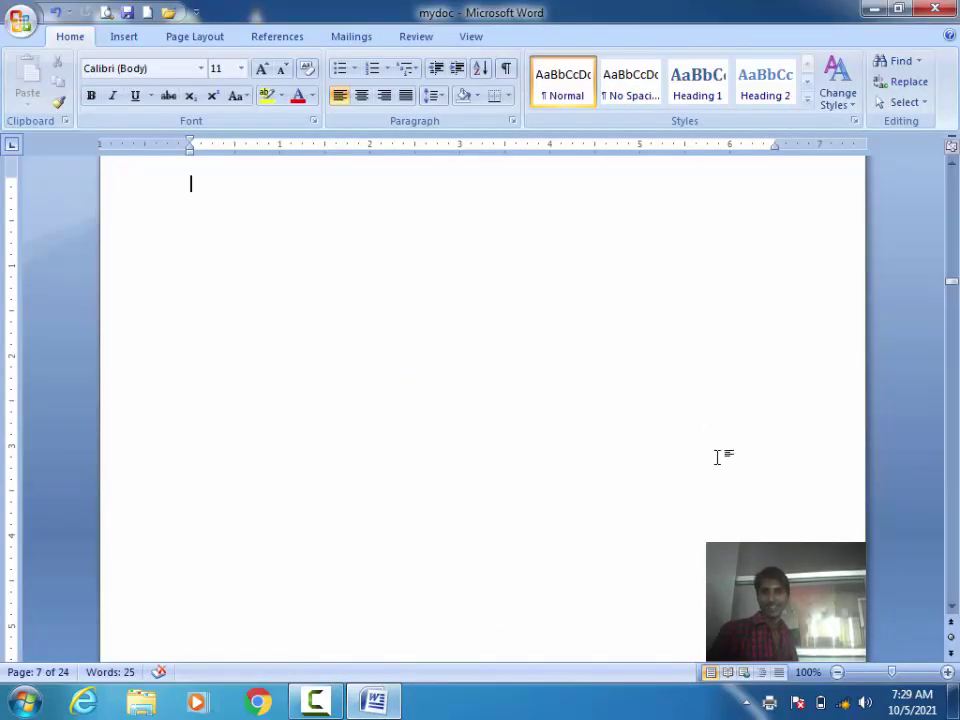
mouse_move(822, 706)
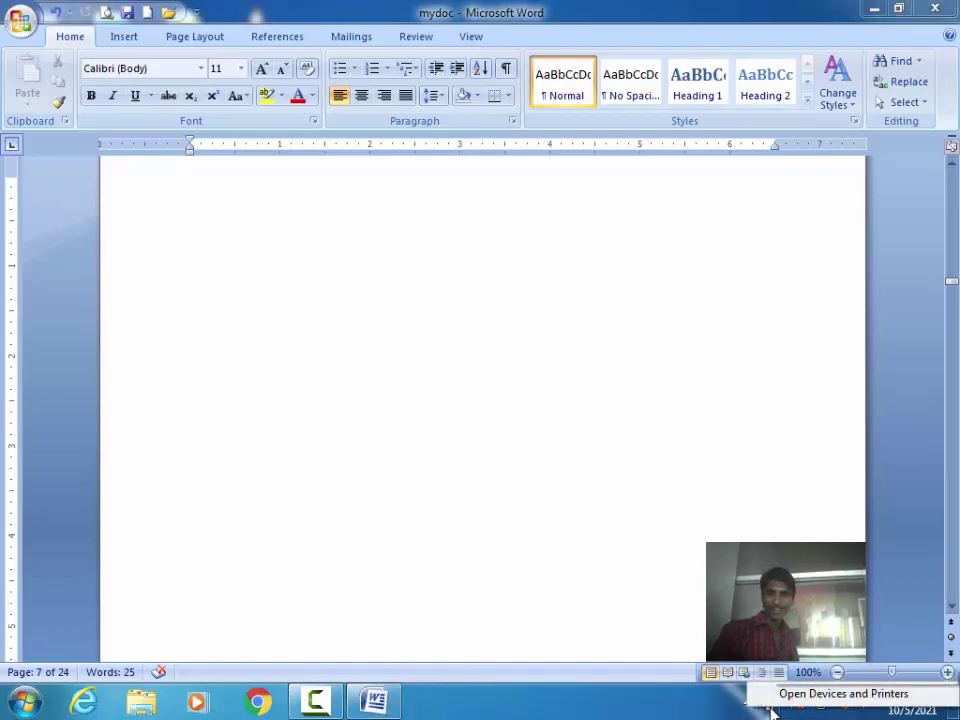
click(785, 703)
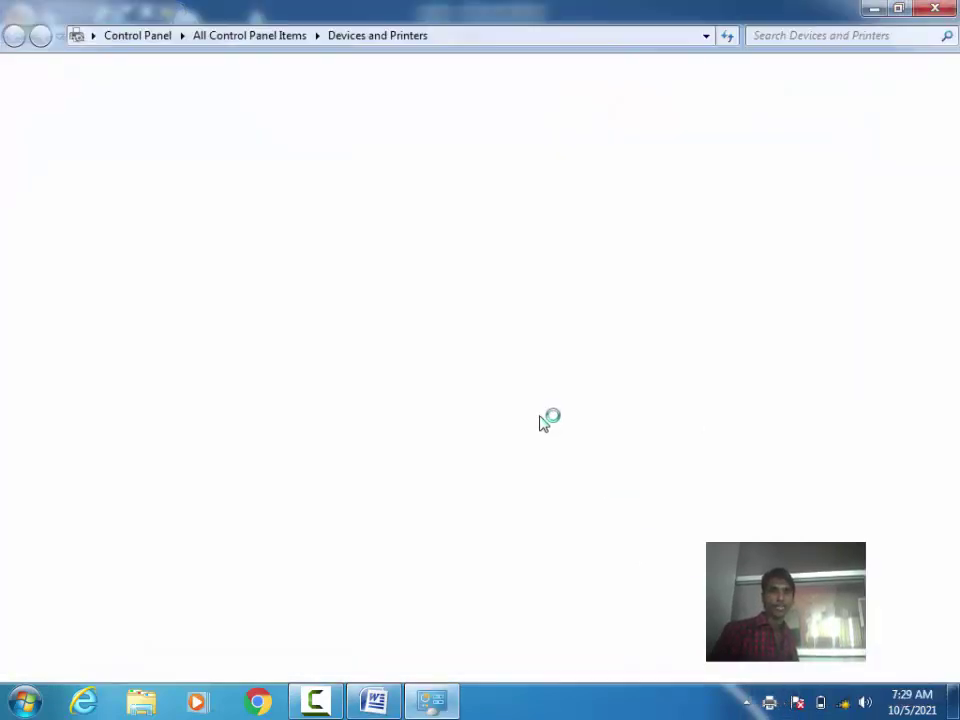
click(935, 8)
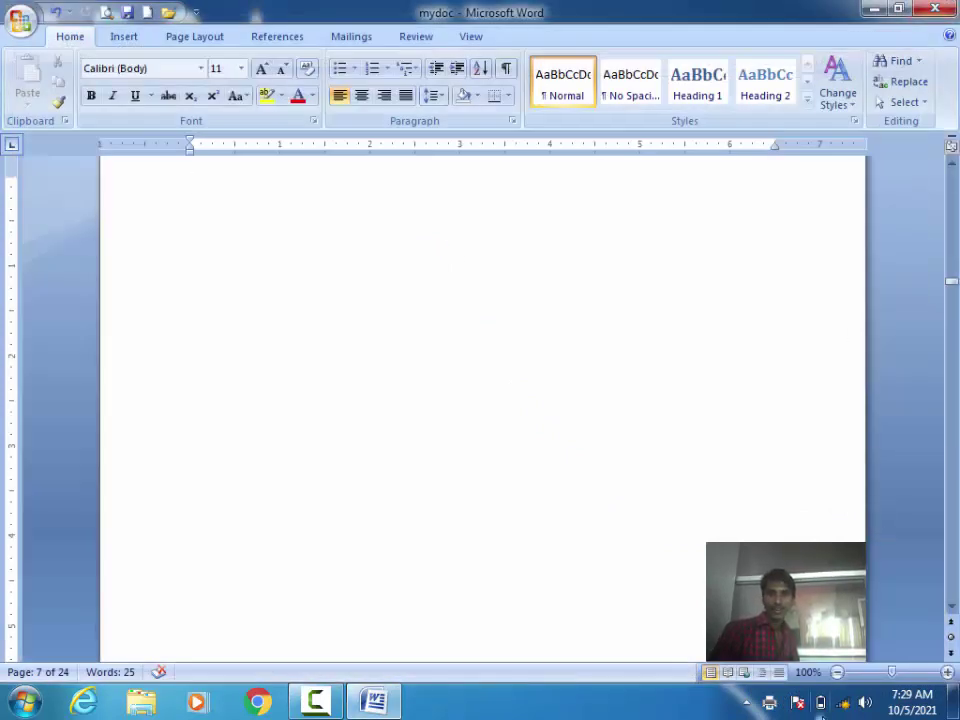
click(820, 703)
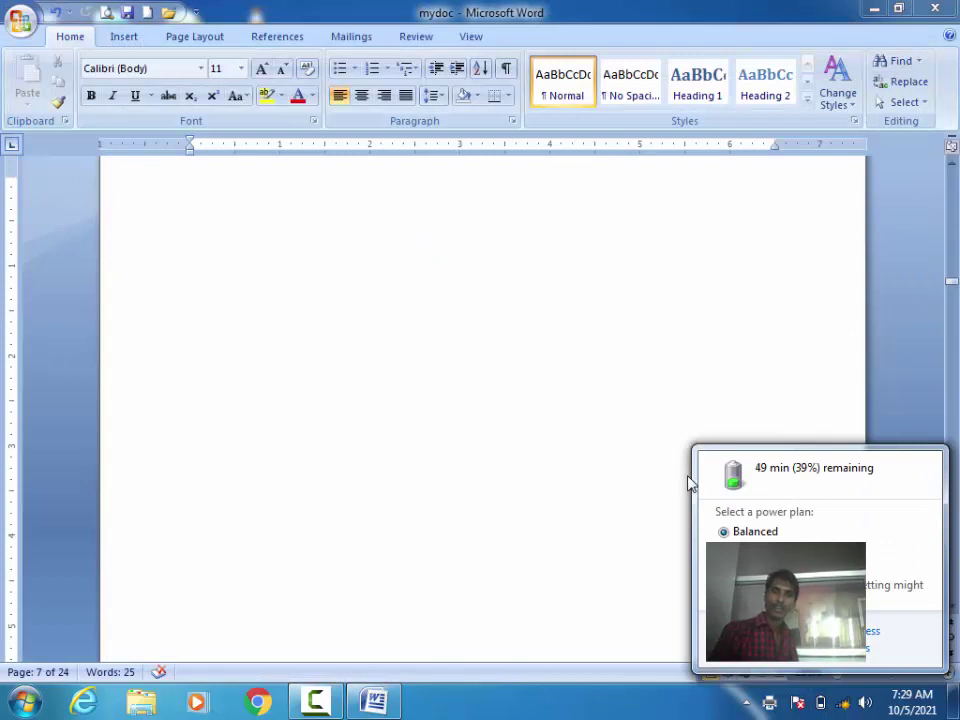
click(578, 455)
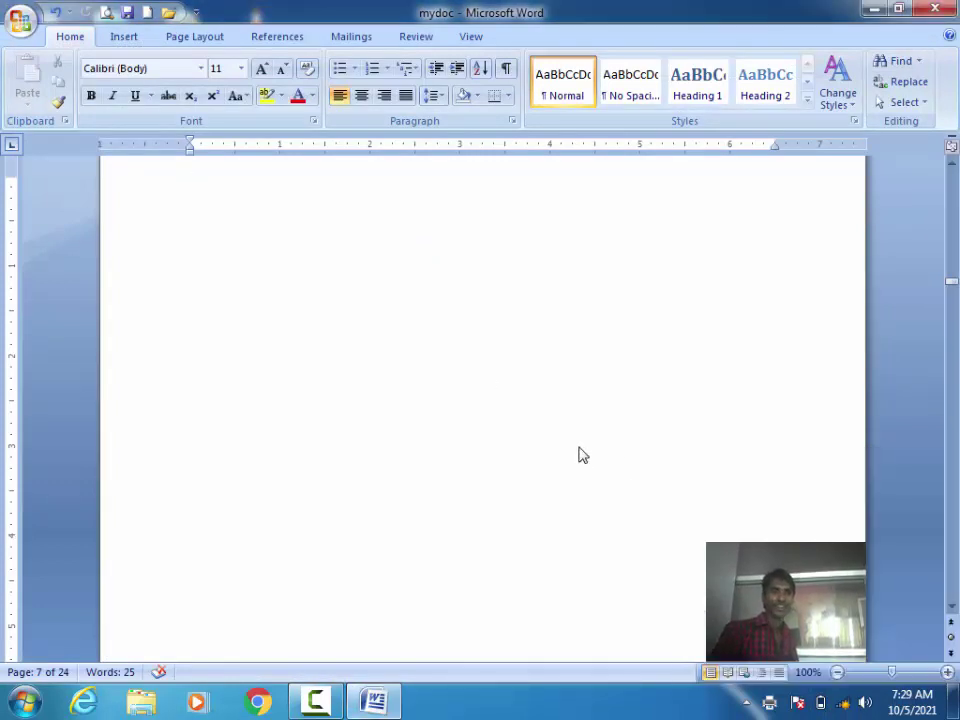
click(20, 20)
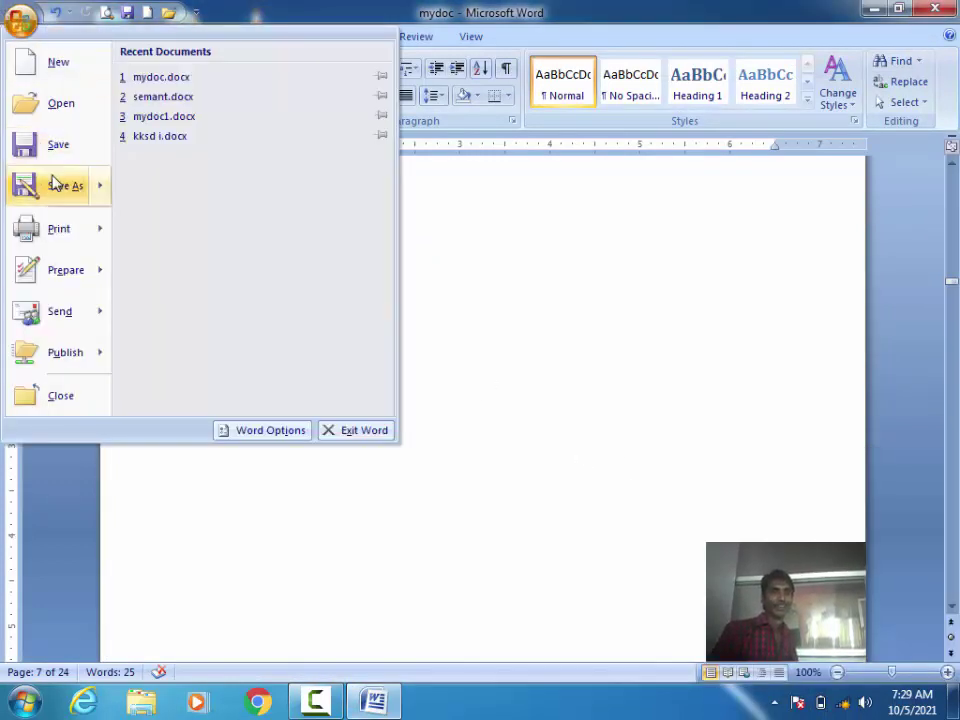
click(62, 233)
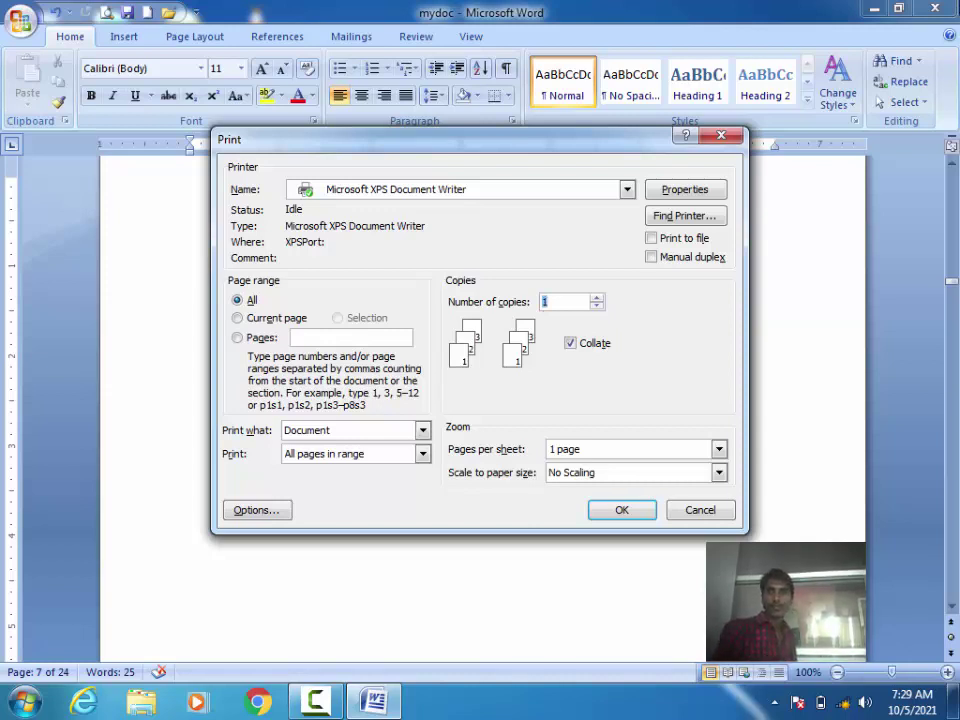
click(786, 79)
Dismiss the Print dialog, close mydoc without saving, and start a blank Document1
click(728, 134)
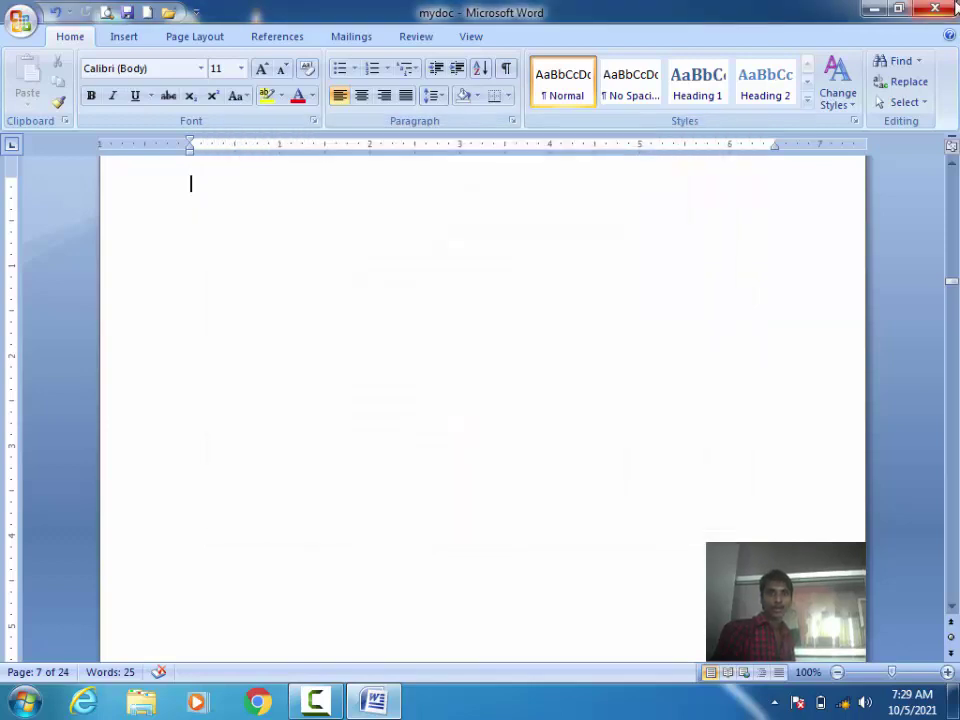
key(alt+F4)
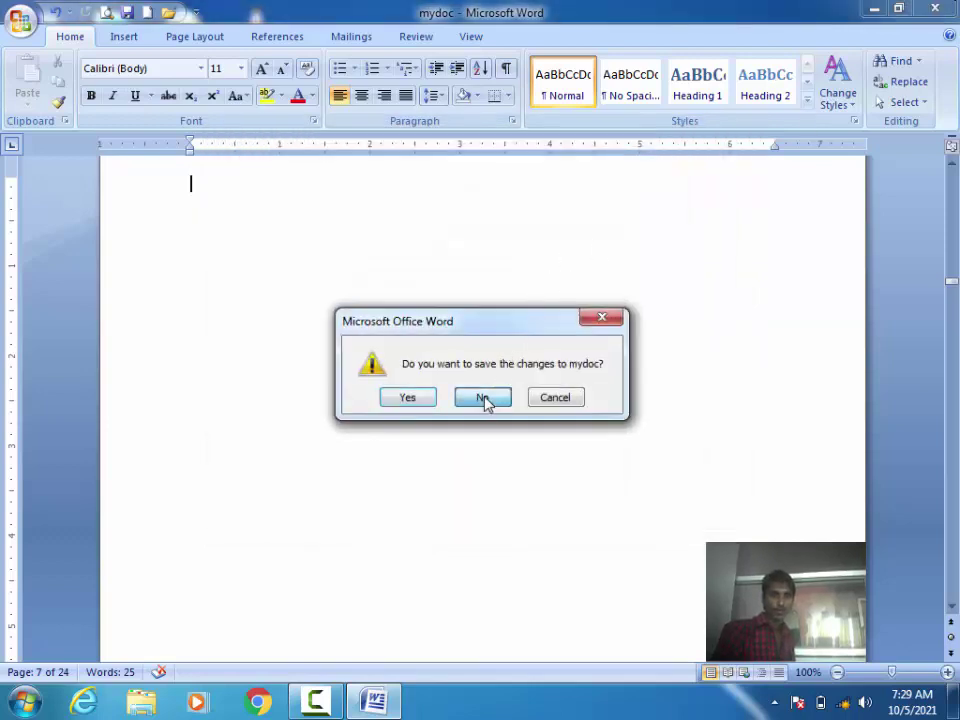
click(484, 399)
click(378, 702)
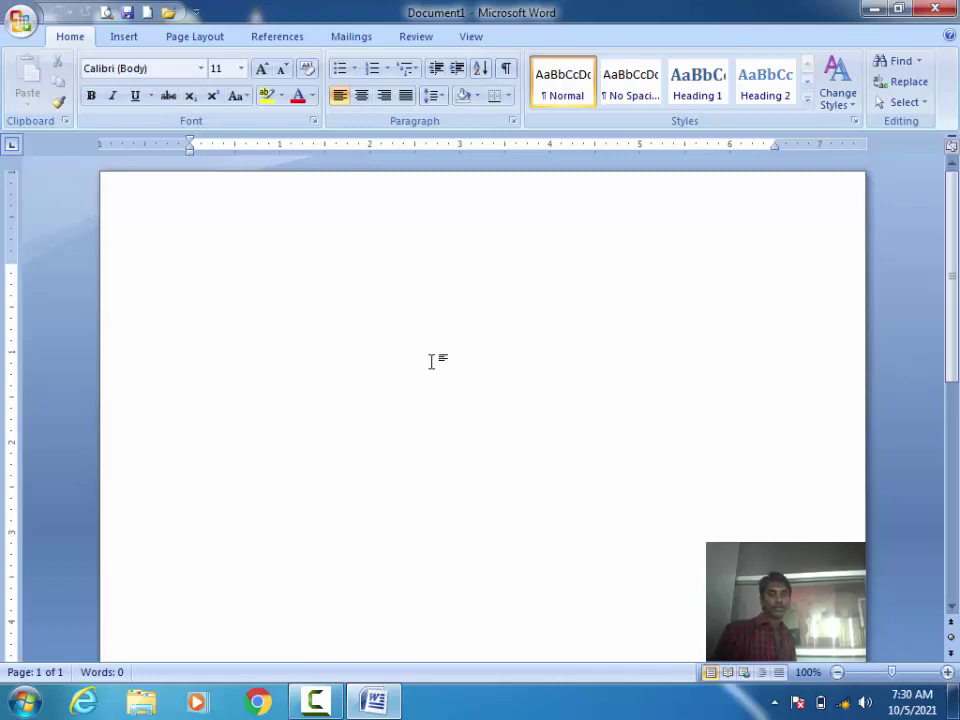
Type 'grcdht' into Document1 and bring up the Print dialog
text(grcdht)
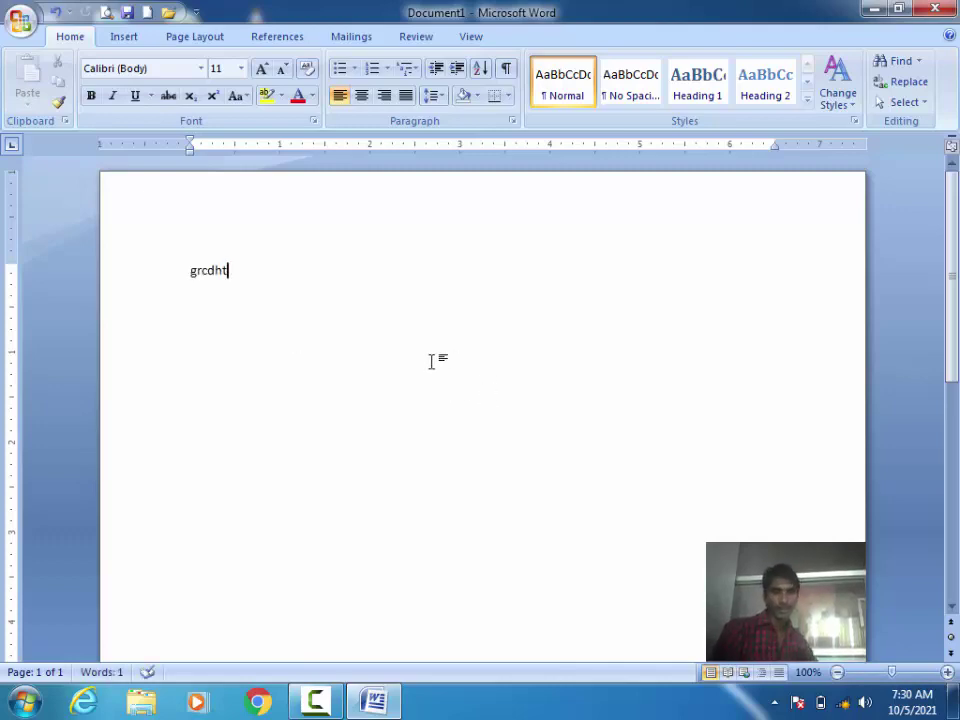
key(ctrl+p)
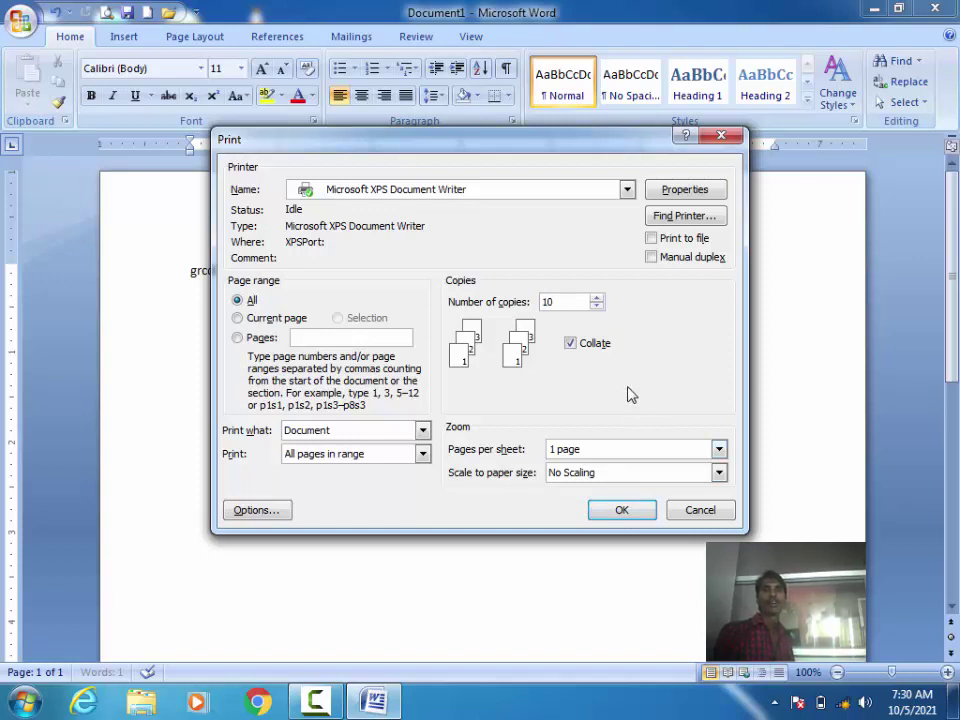
Clear the Number of copies value and select the Pages range option
key(BackSpace)
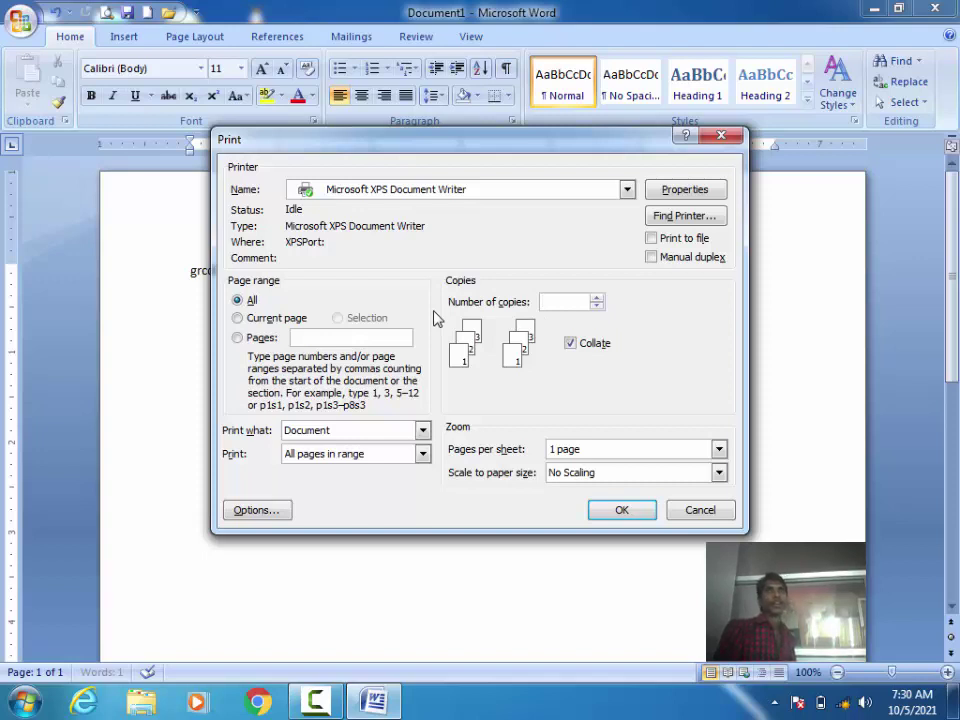
click(258, 338)
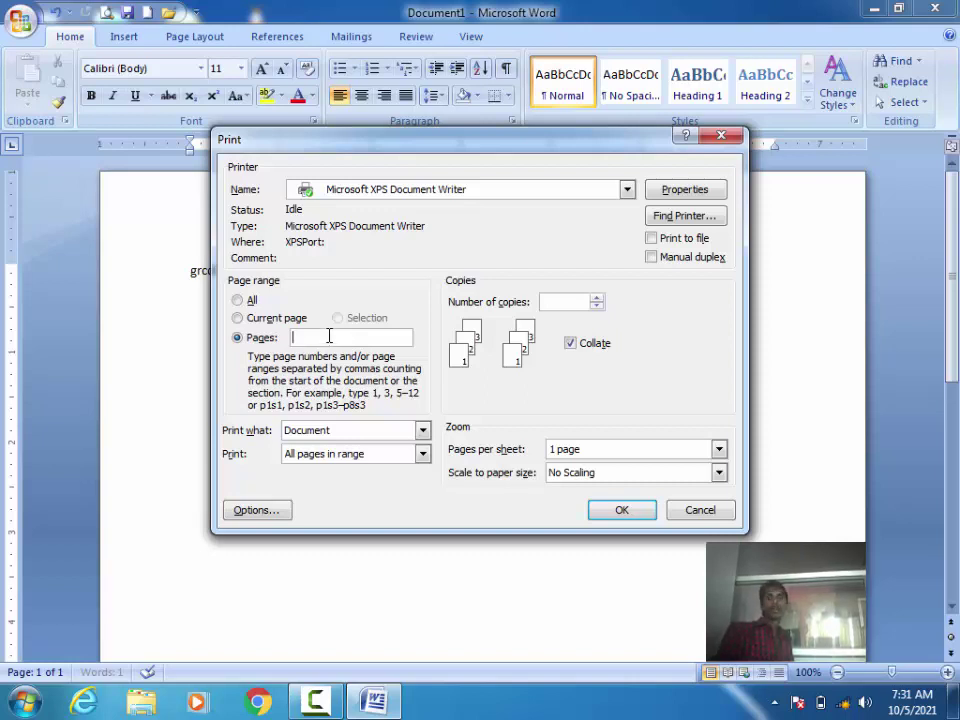
Enter pages 24,20,12 and 10 copies in the Print dialog
text(24)
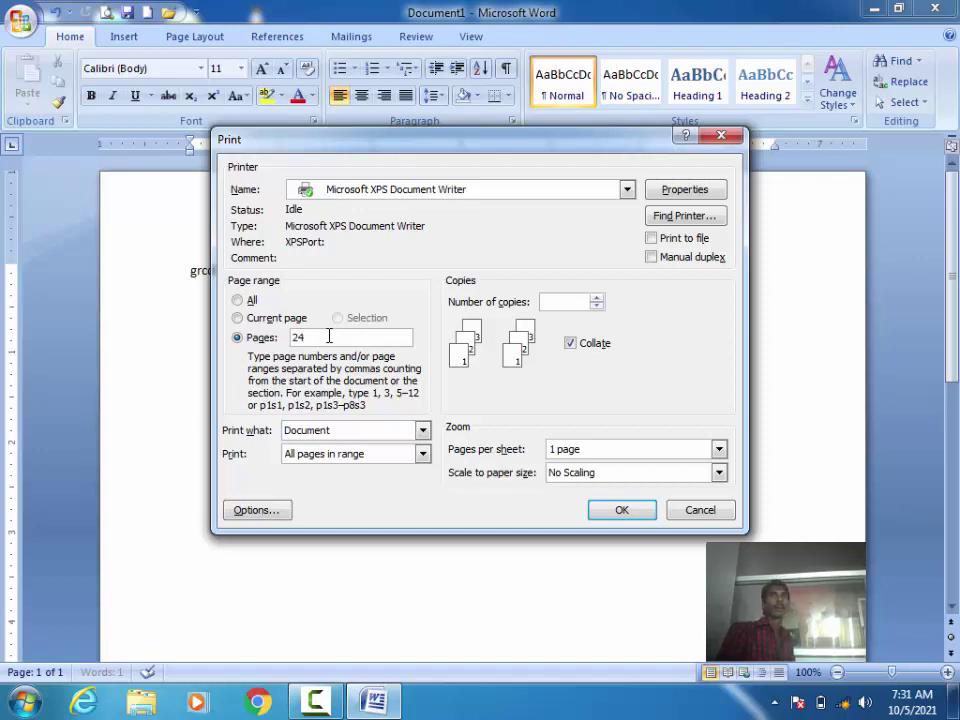
click(558, 302)
text(10)
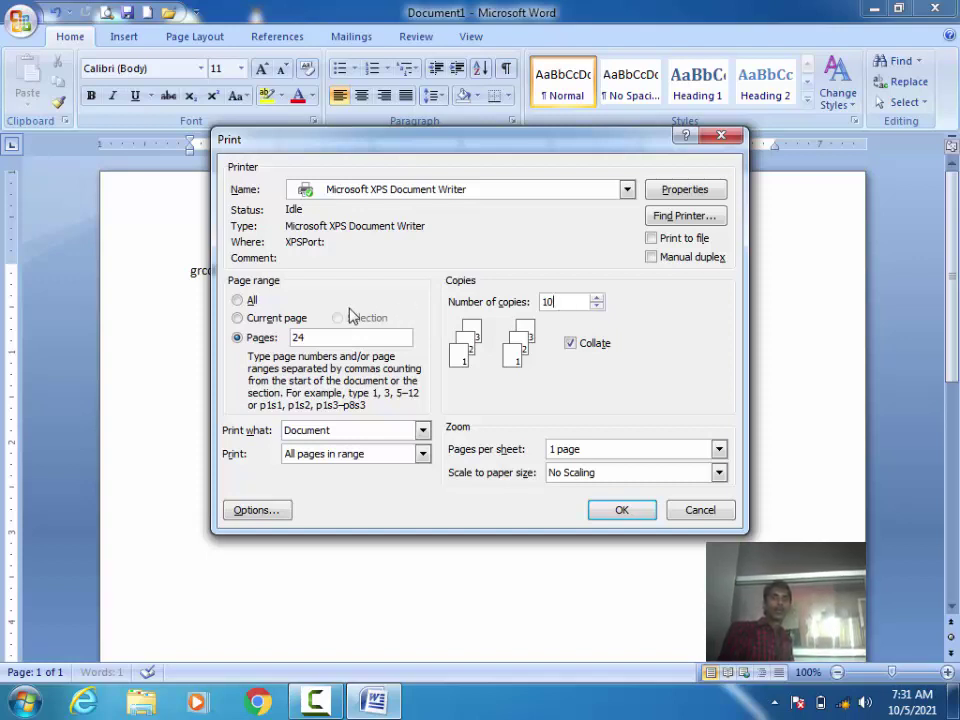
click(355, 336)
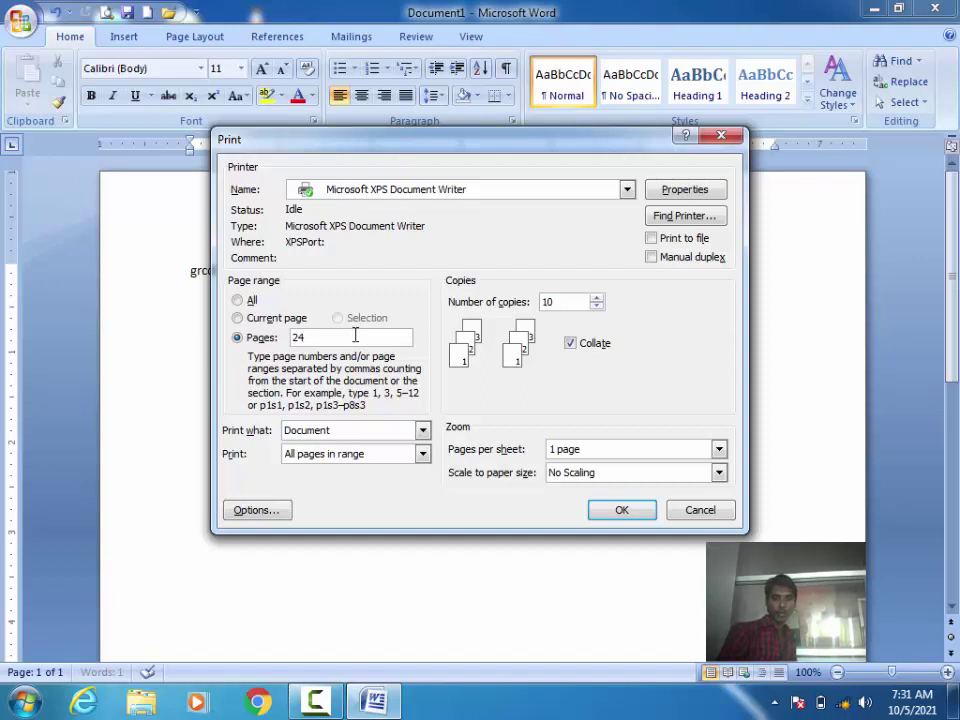
text(,20)
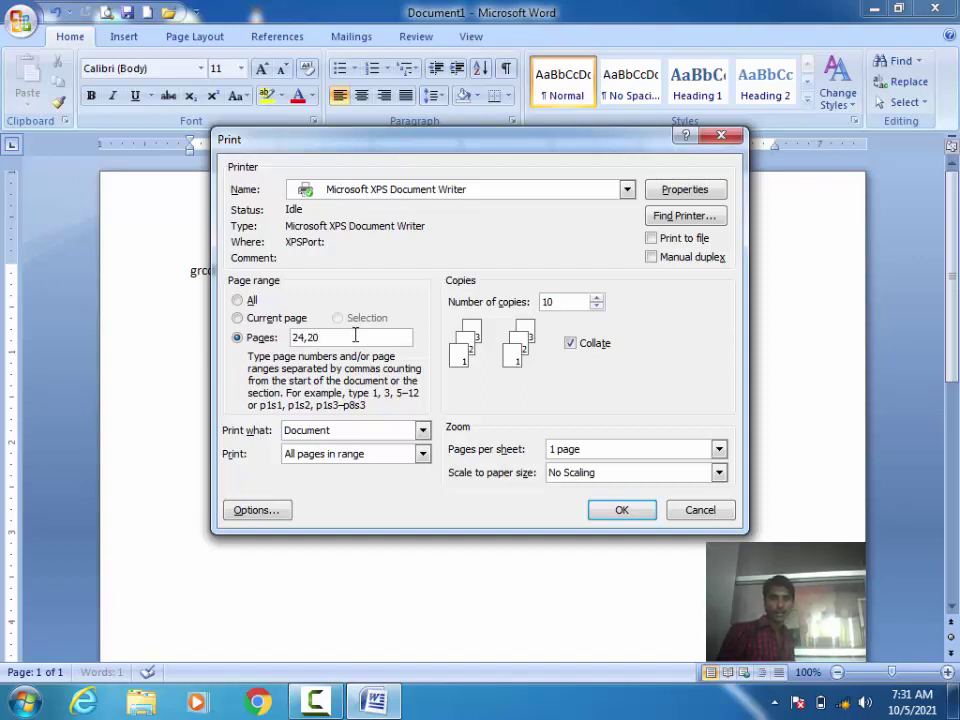
text(,1)
text(2)
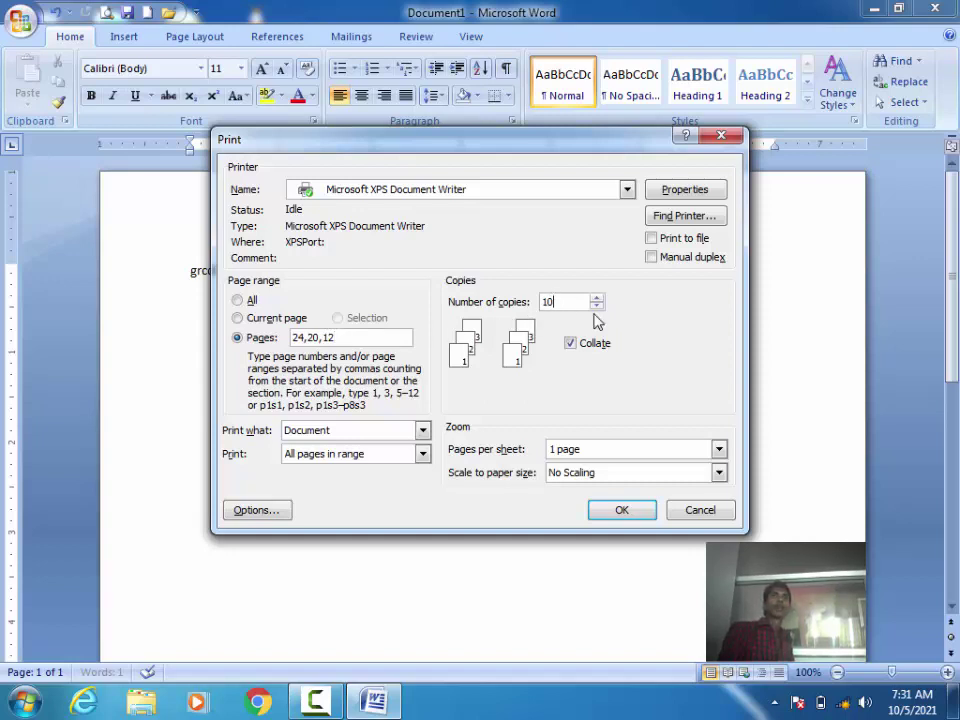
Switch the range to Current page and back to Pages, then clear the copies count
click(300, 319)
click(262, 338)
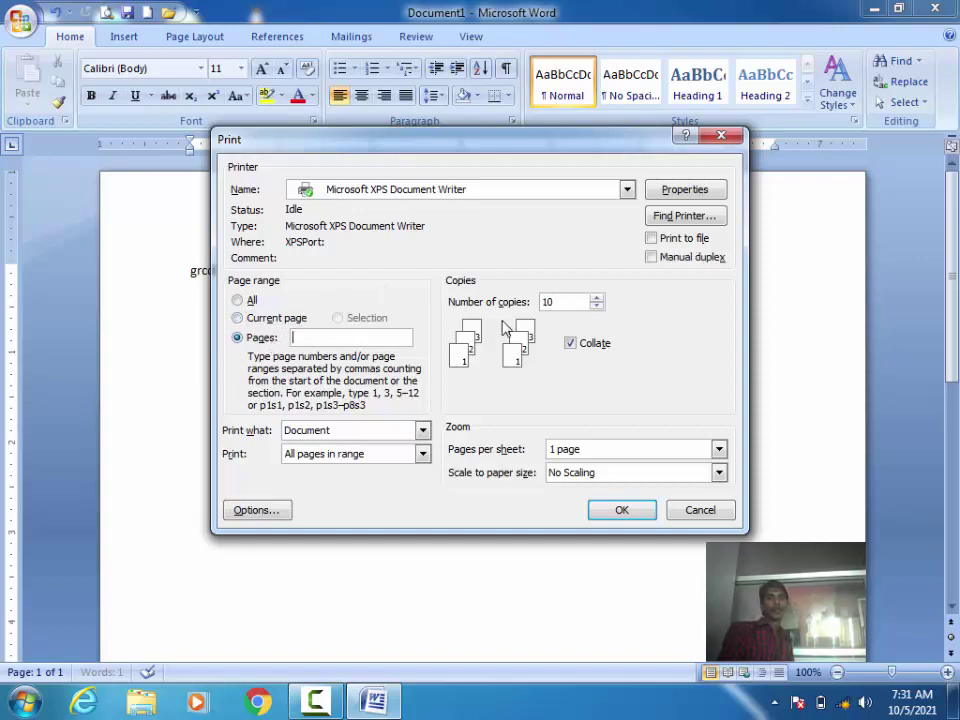
key(BackSpace)
key(BackSpace)
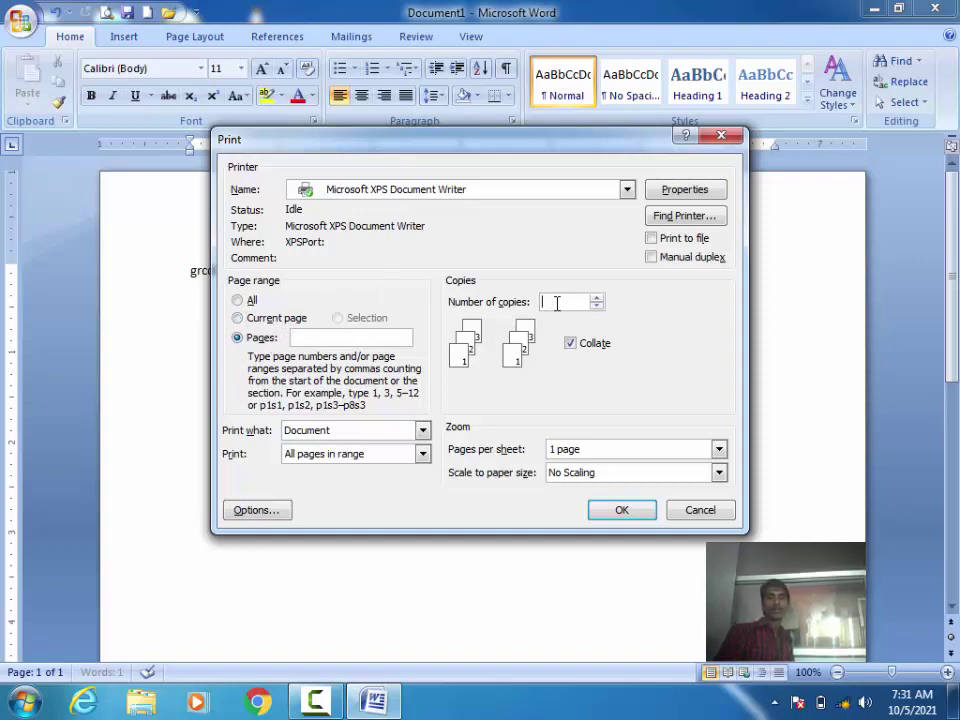
Compare collated and uncollated copy order, leave Collate checked, and set copies to 2
click(594, 346)
click(596, 349)
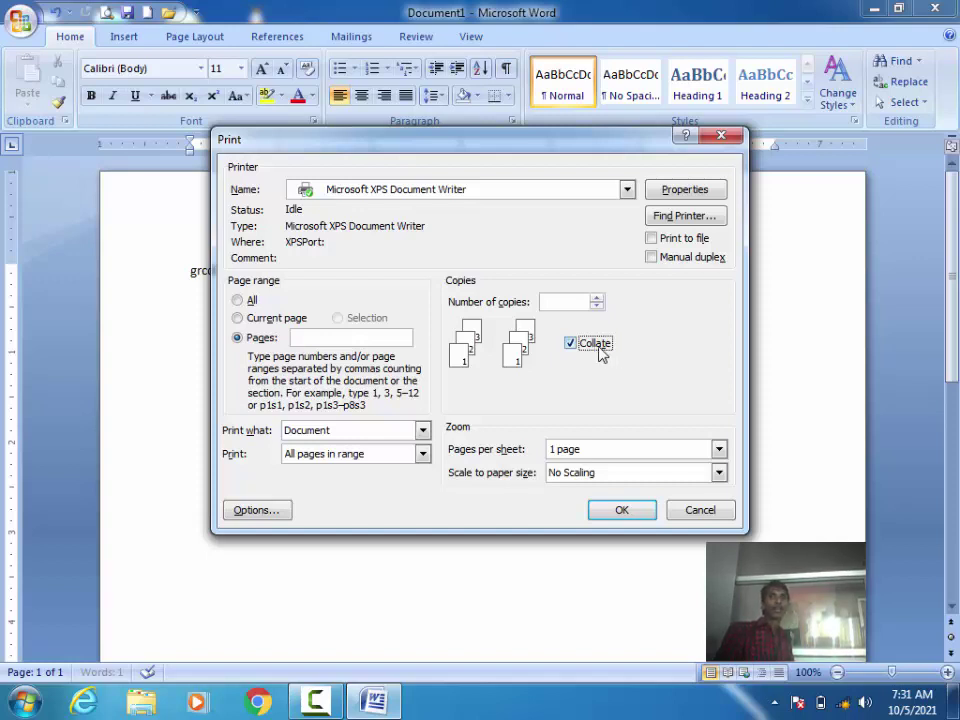
click(598, 352)
click(599, 353)
click(598, 352)
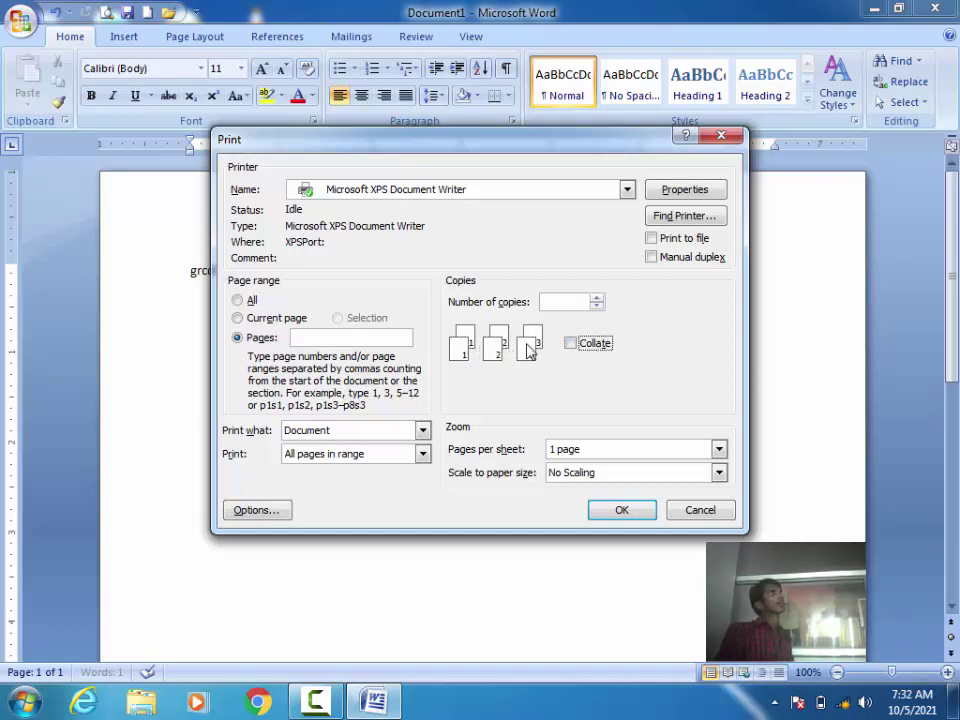
click(586, 348)
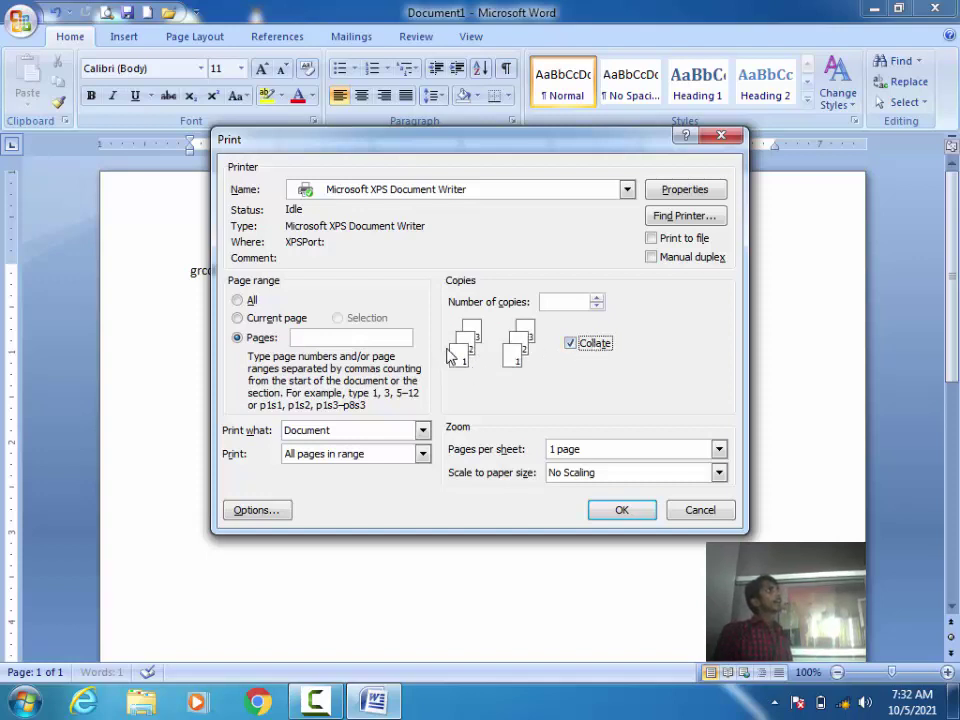
click(595, 346)
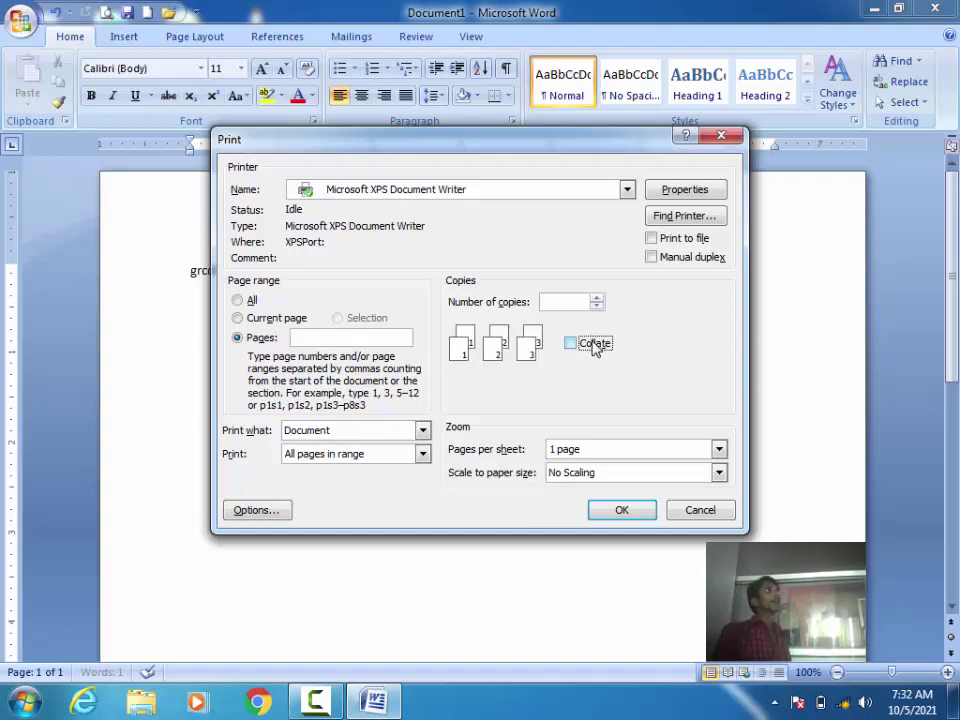
click(603, 346)
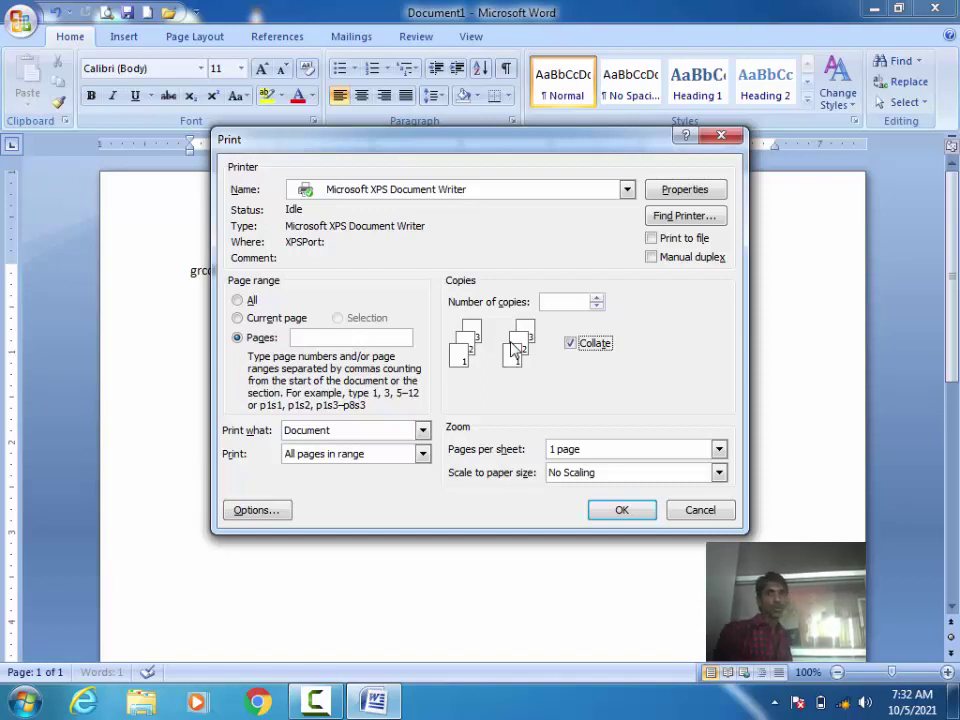
click(553, 306)
text(2)
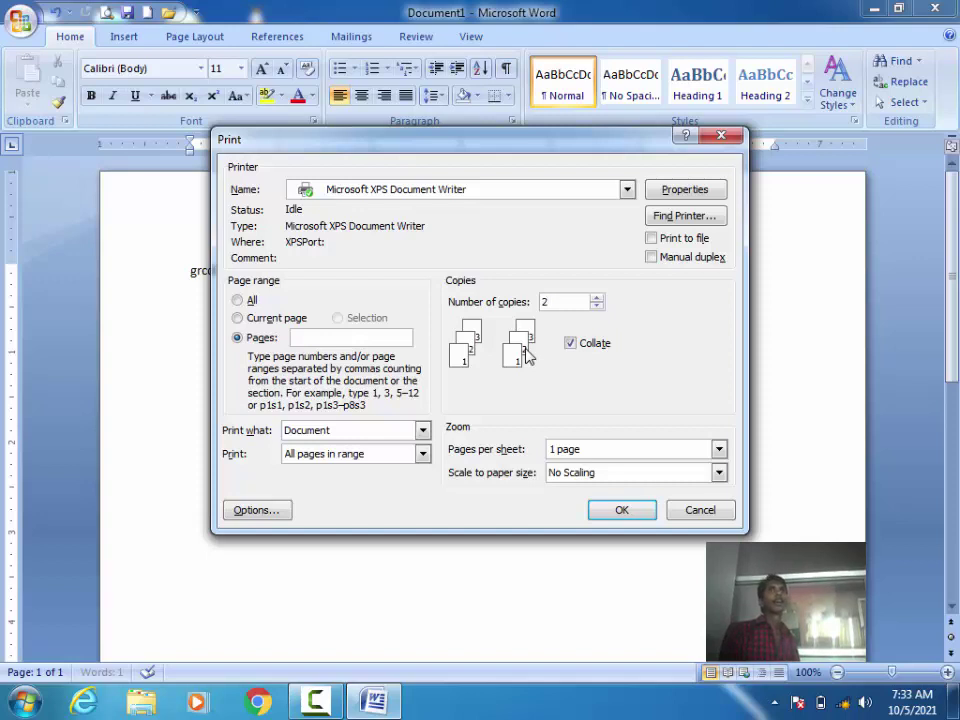
Clear the Collate checkbox so the 2 copies print uncollated
click(600, 346)
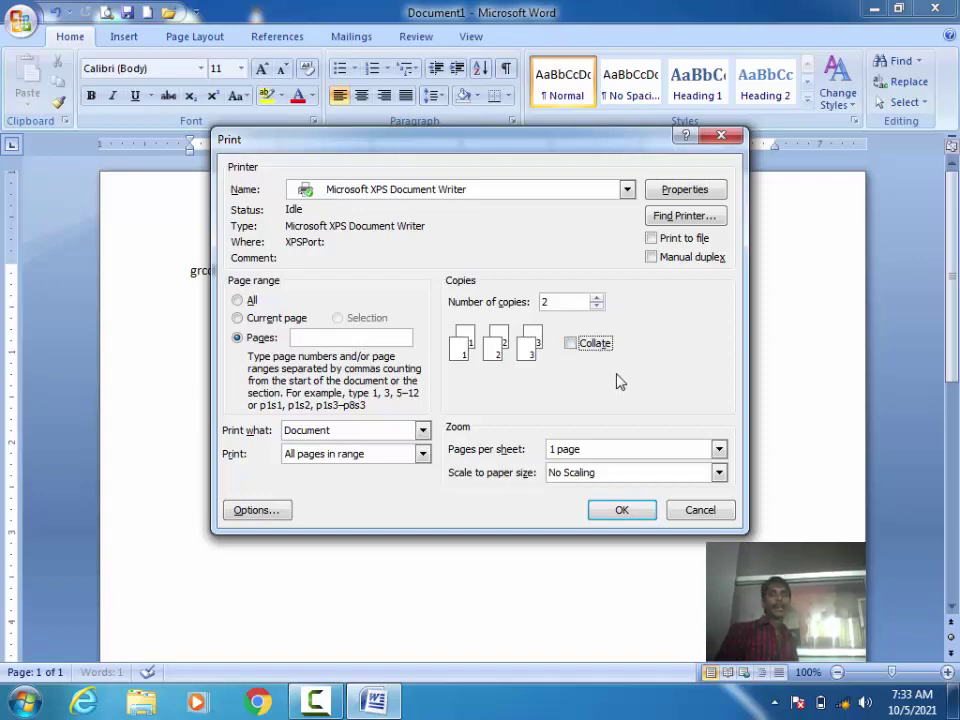
click(602, 349)
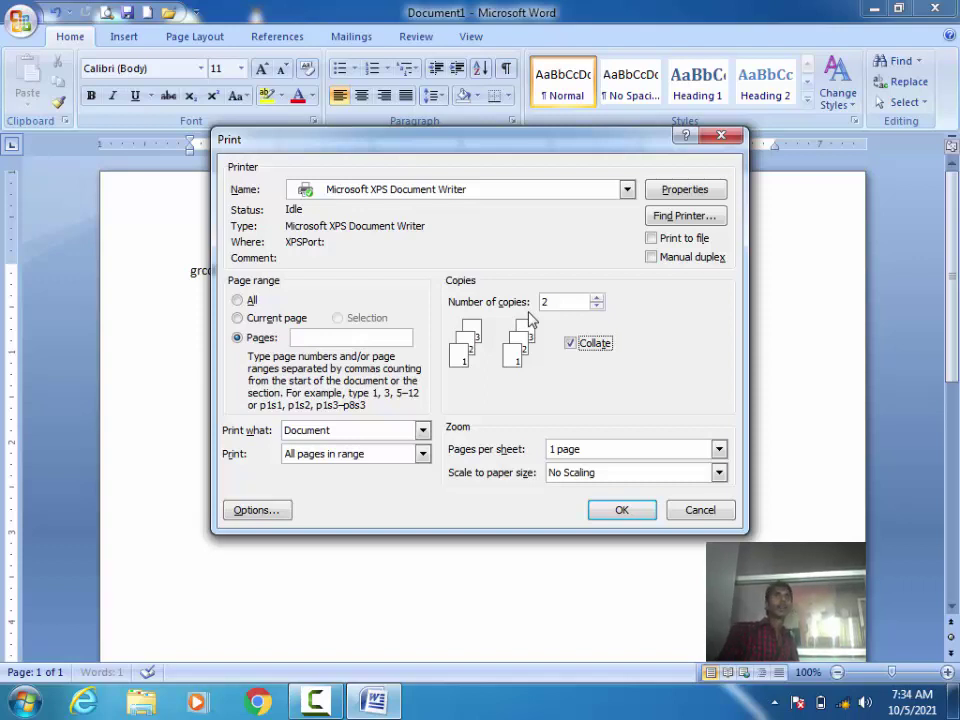
click(595, 345)
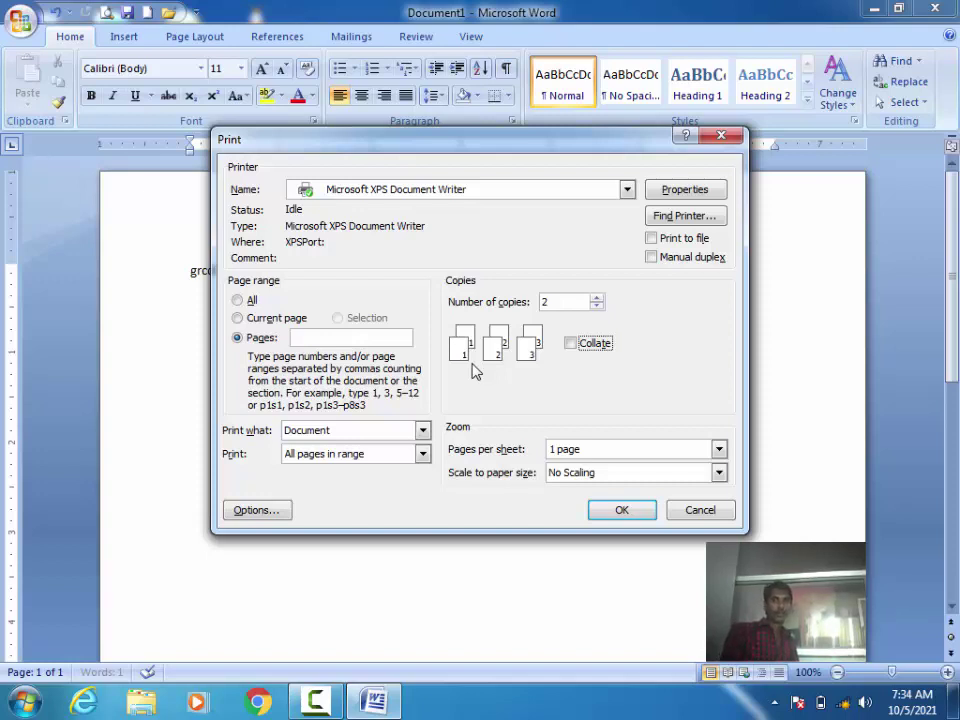
click(424, 430)
click(424, 430)
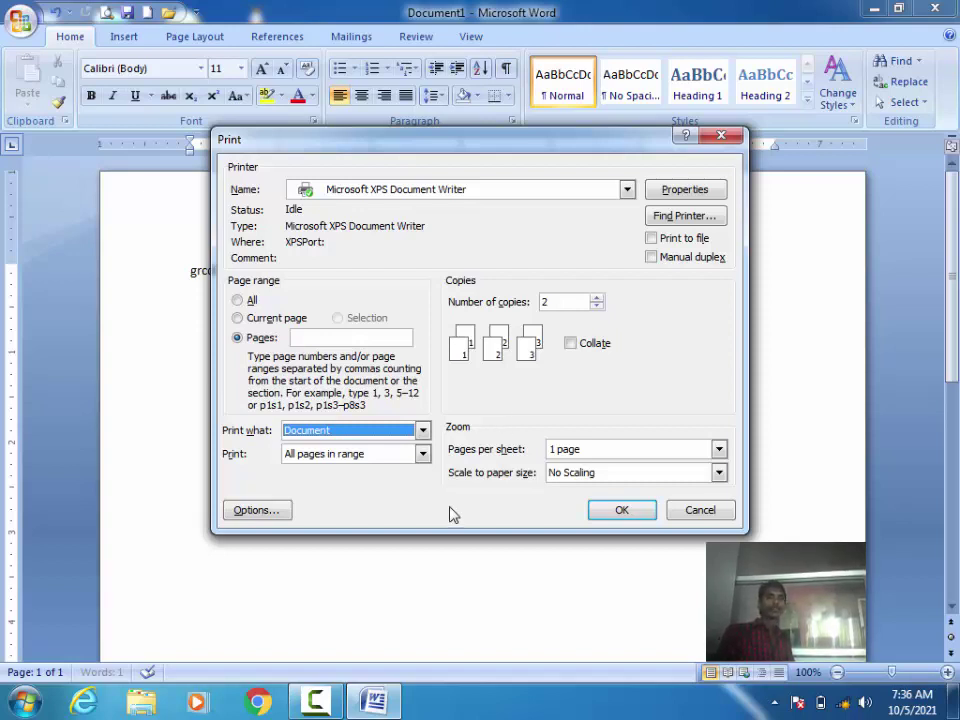
click(422, 456)
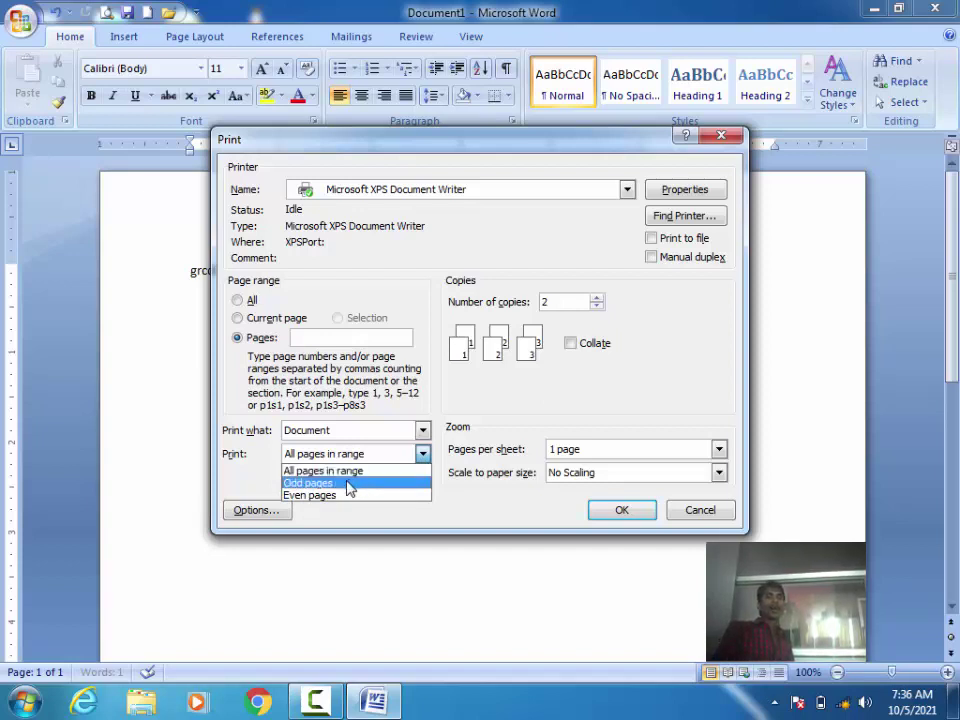
click(347, 483)
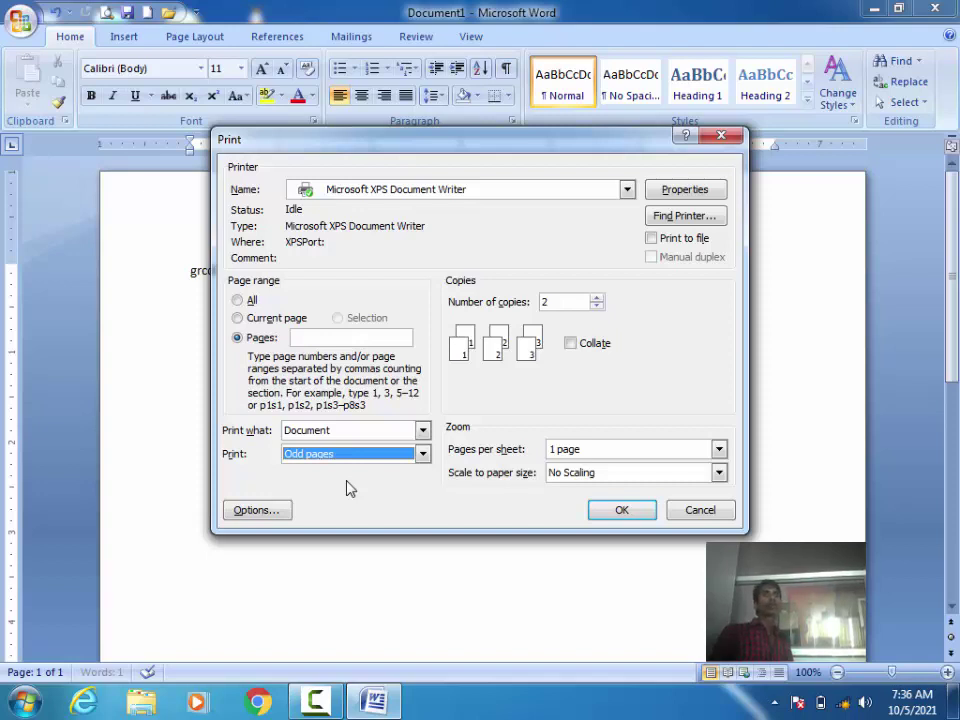
click(423, 455)
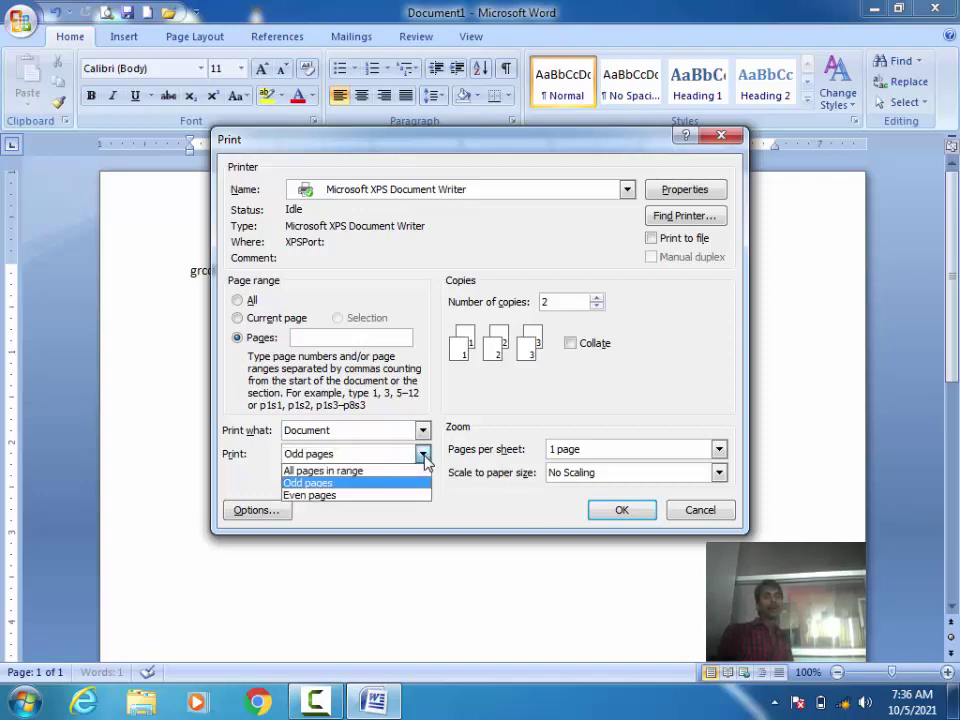
click(349, 496)
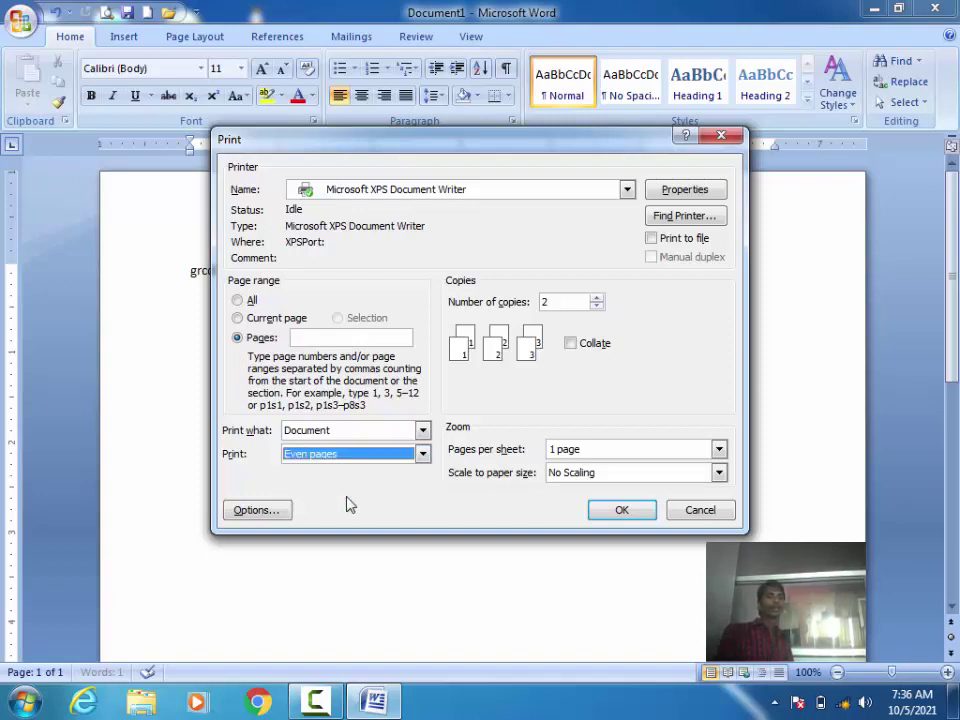
click(422, 455)
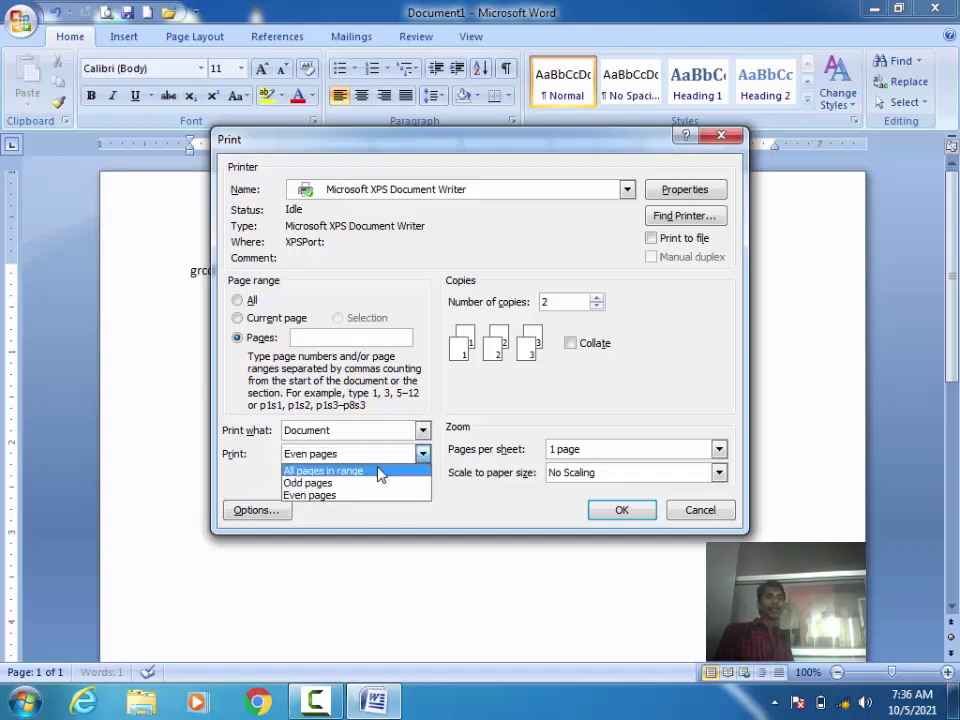
click(377, 473)
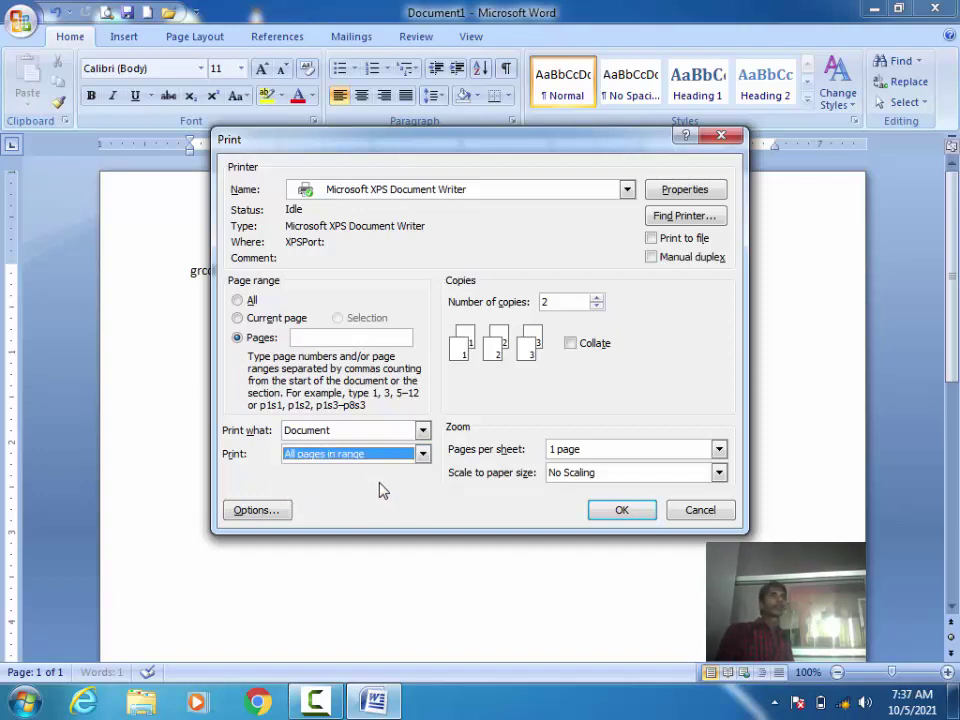